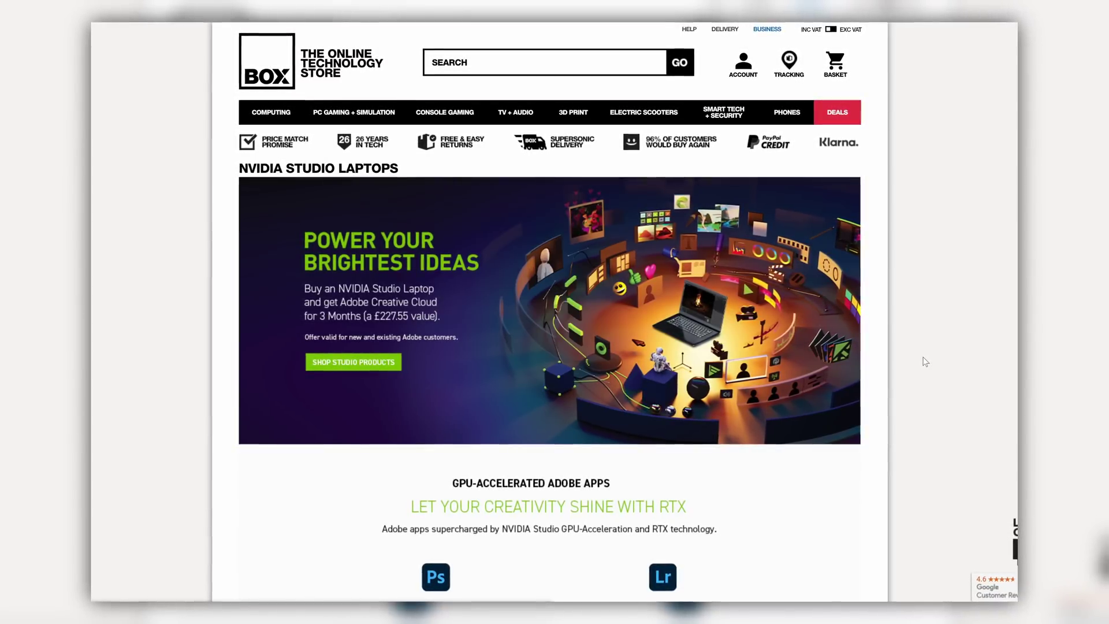
# Step: Scroll through the NVIDIA Studio Adobe offer and Box.co.uk's department deals
pyautogui.scroll(-7, 922, 362)
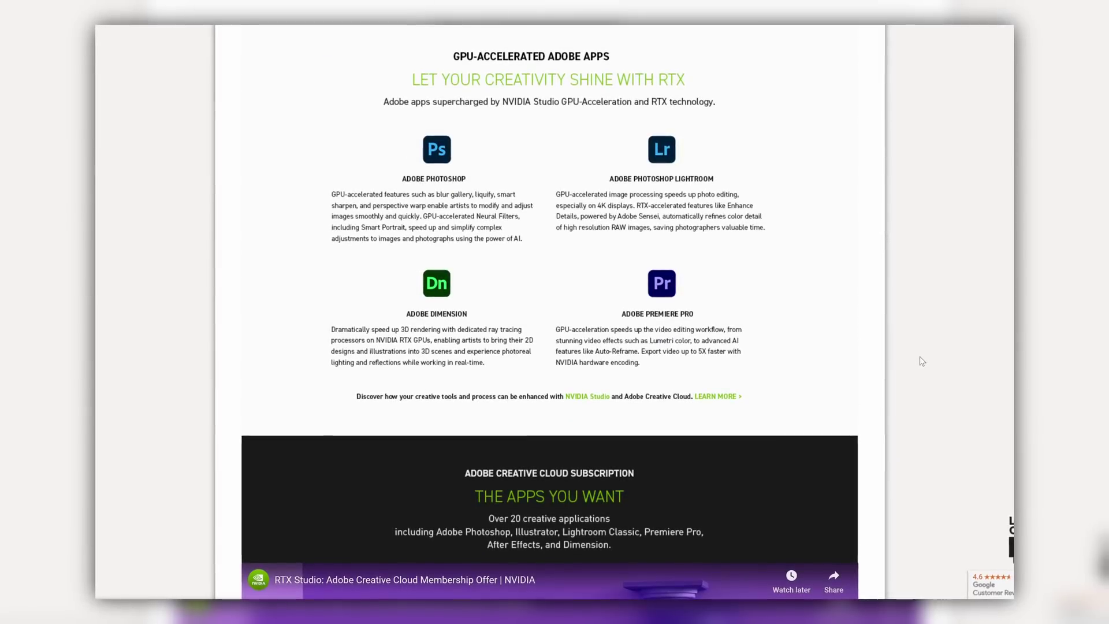
pyautogui.scroll(-2, 919, 361)
pyautogui.scroll(-2, 920, 359)
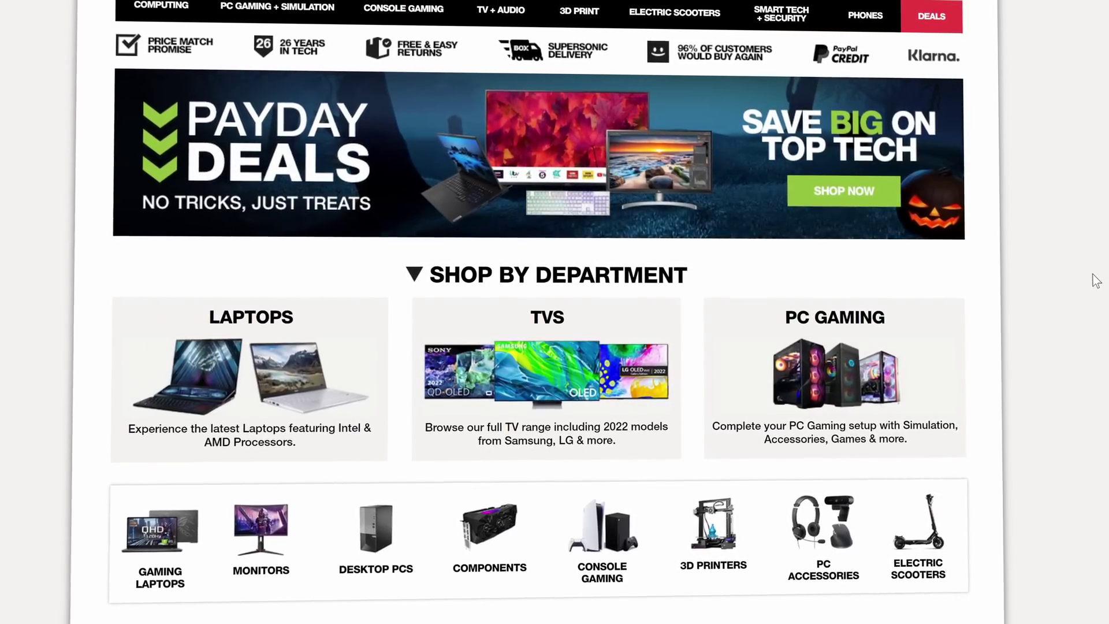
pyautogui.scroll(-7, 1096, 281)
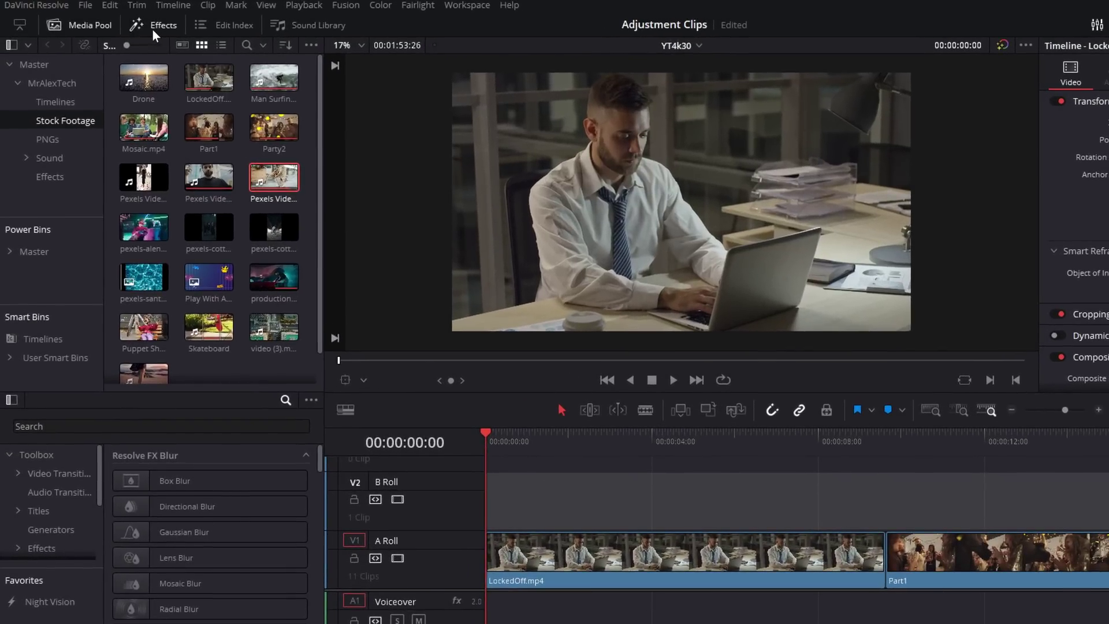
# Step: Search the Open FX library for 'trans' and drag Transform onto the LockedOff.mp4 clip on V1
pyautogui.click(153, 29)
pyautogui.click(152, 29)
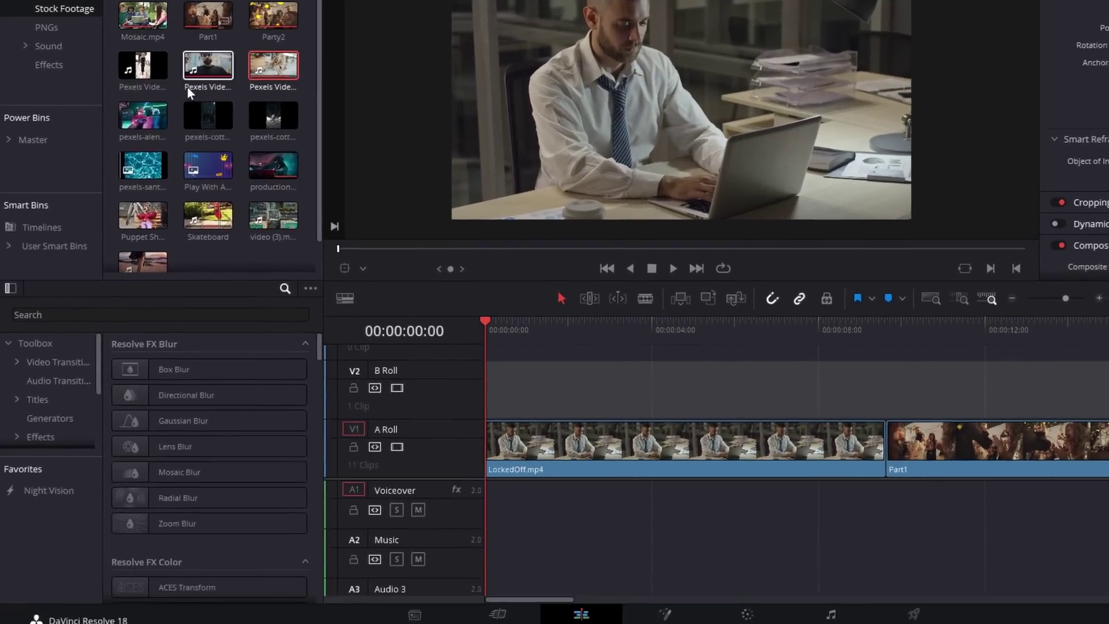
pyautogui.scroll(-1, 64, 387)
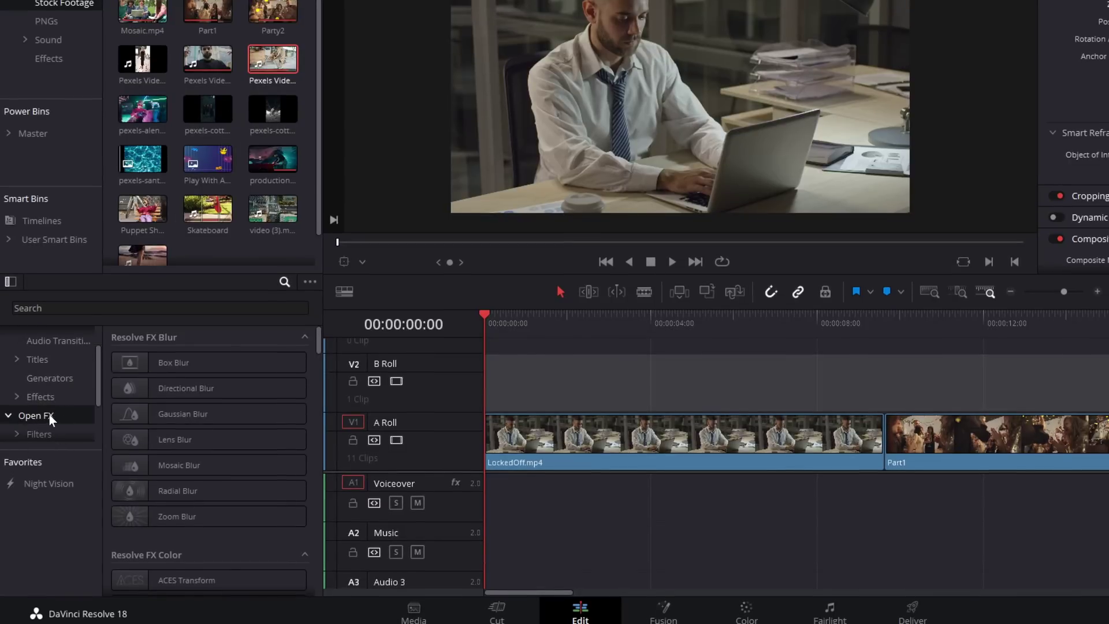
pyautogui.scroll(-7, 194, 409)
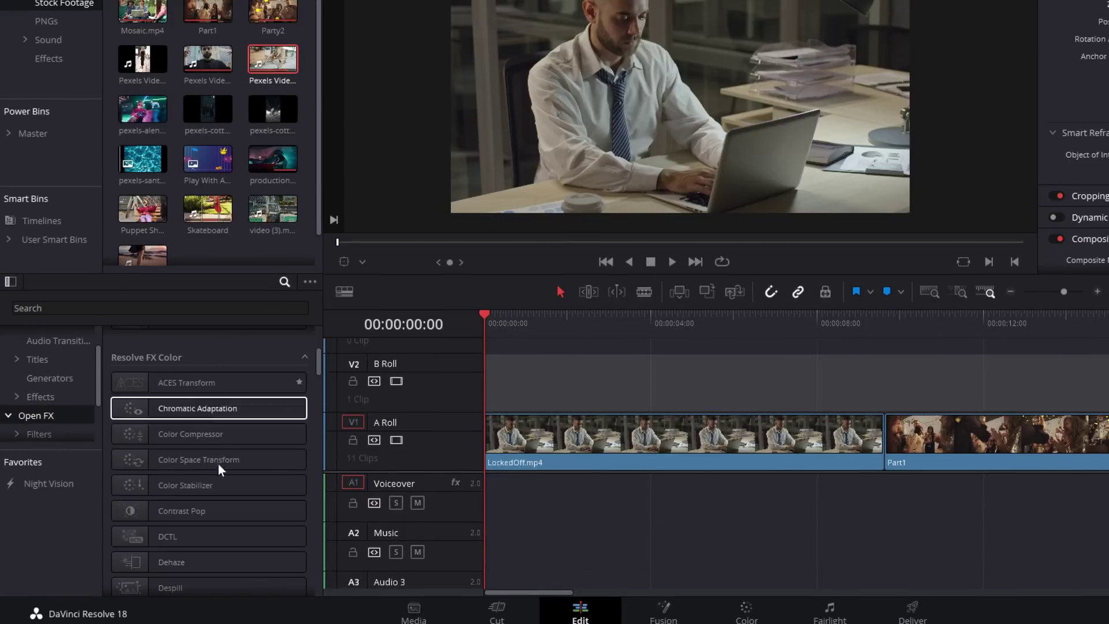
pyautogui.scroll(8, 207, 505)
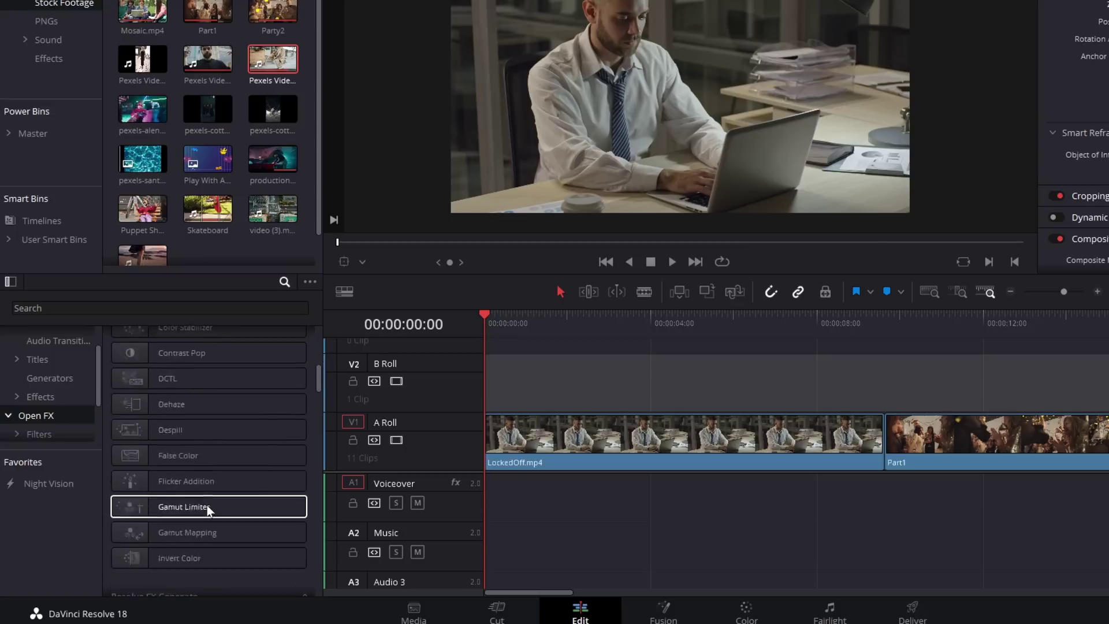
pyautogui.click(285, 282)
pyautogui.click(285, 283)
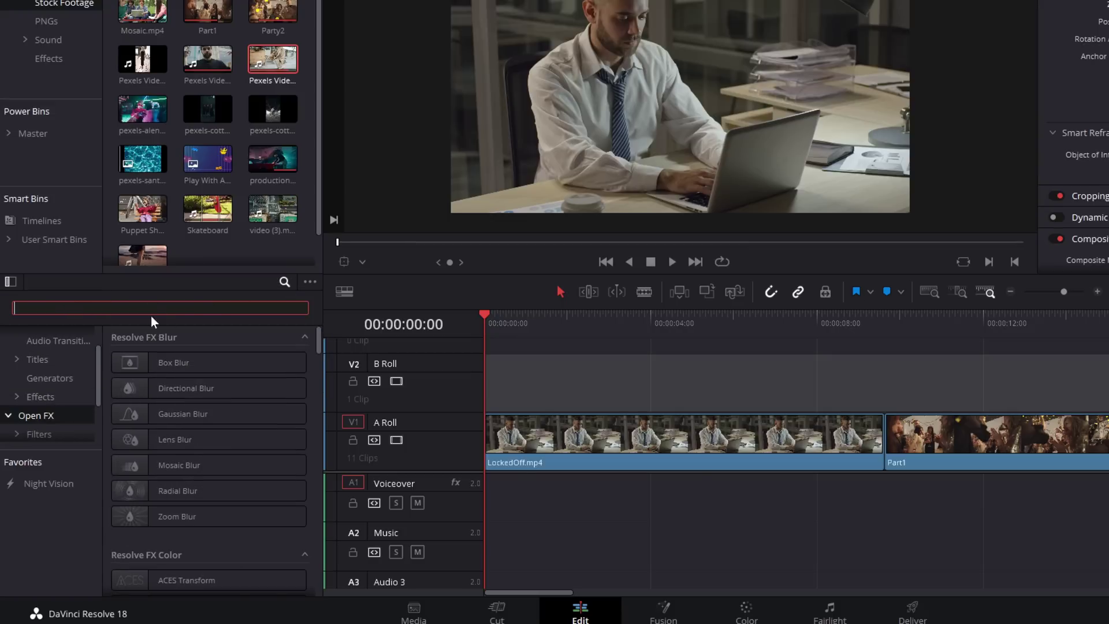
pyautogui.write('trans')
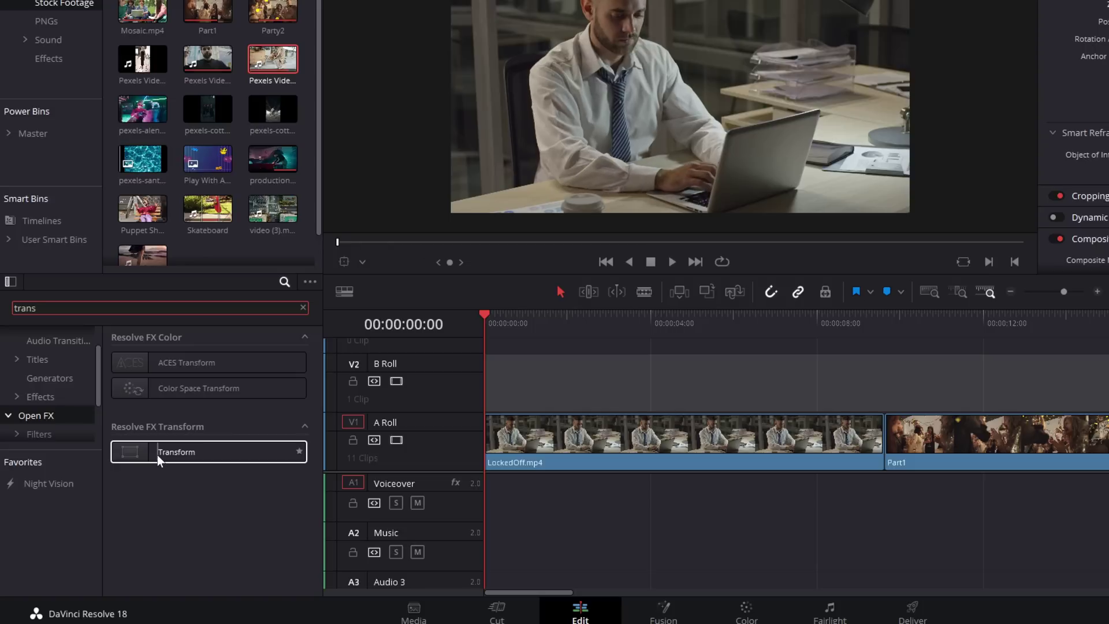
pyautogui.moveTo(157, 455); pyautogui.dragTo(591, 436)
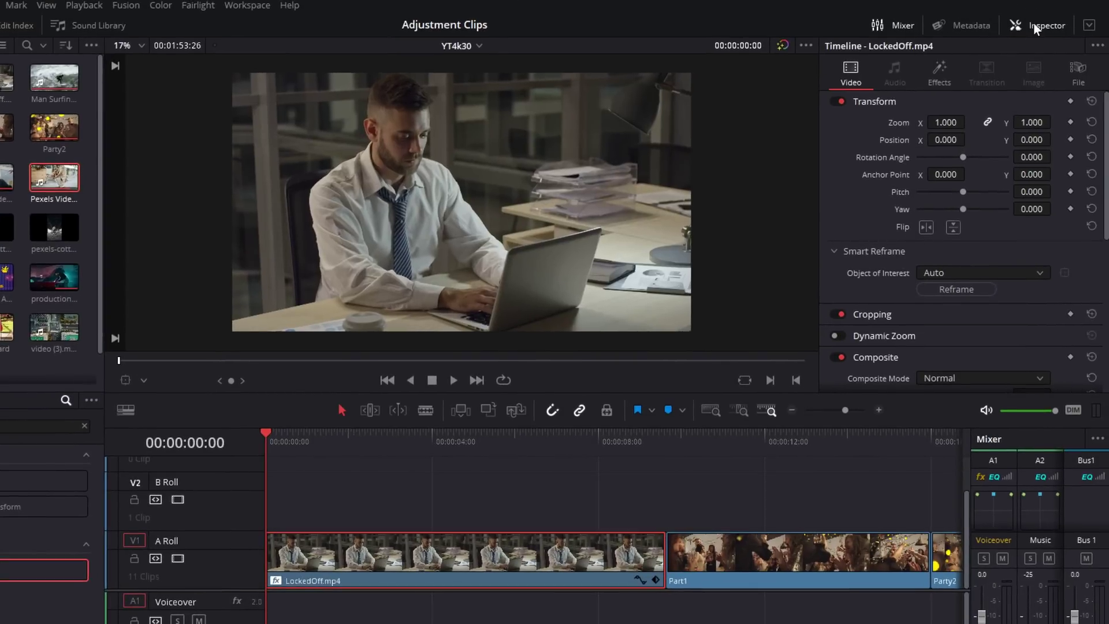
# Step: Set the Transform Control Mode to Interactive - Canvas and show the Open FX Overlay in the viewer
pyautogui.click(944, 77)
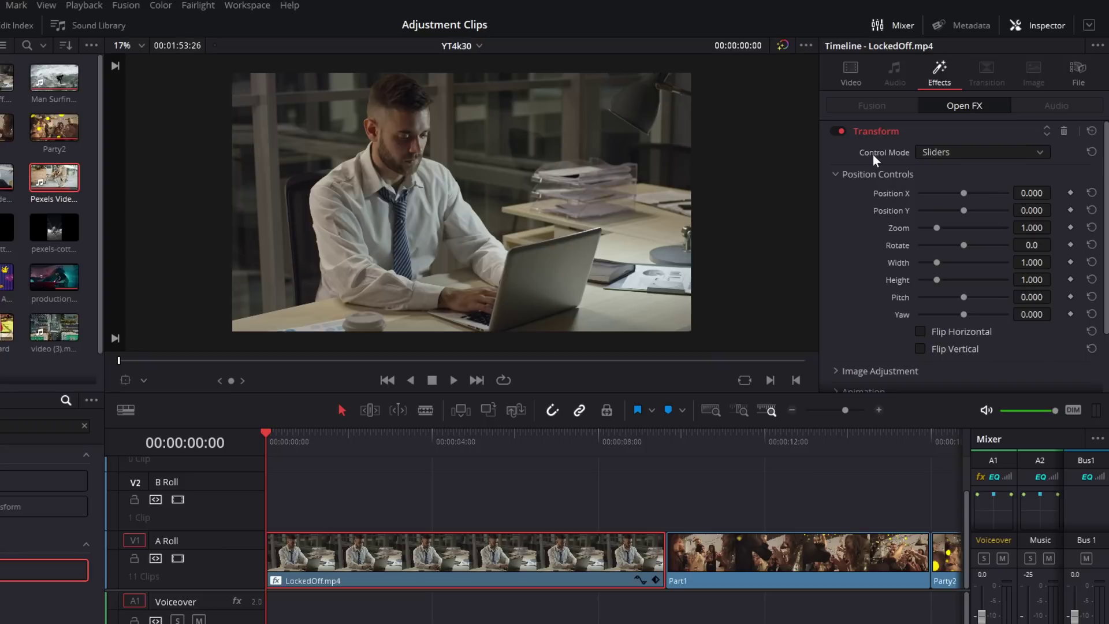
pyautogui.click(944, 152)
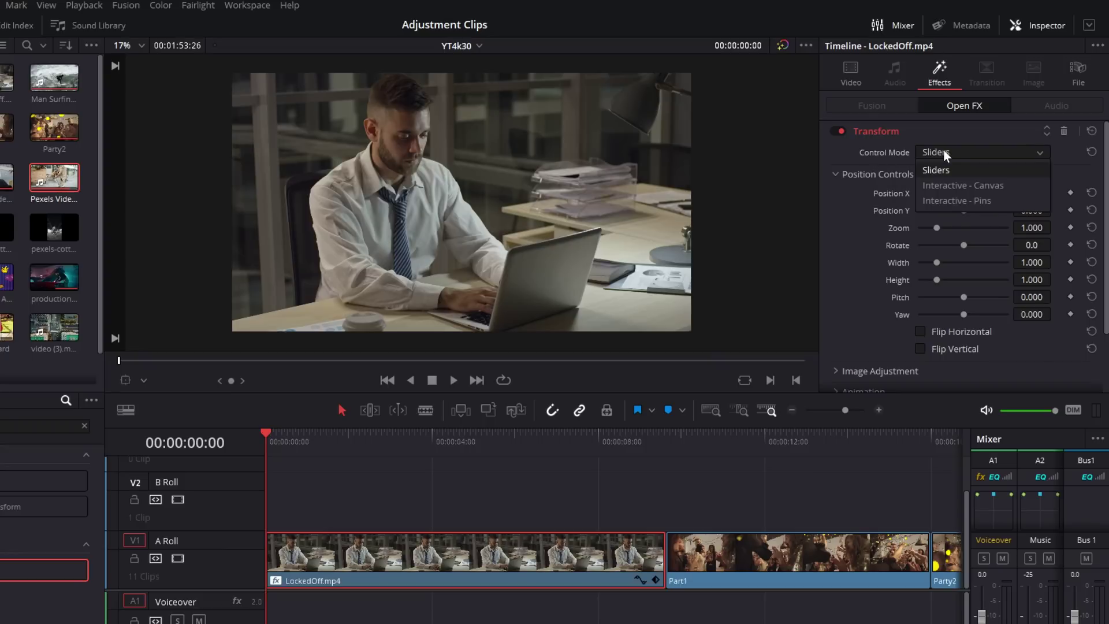
pyautogui.click(947, 186)
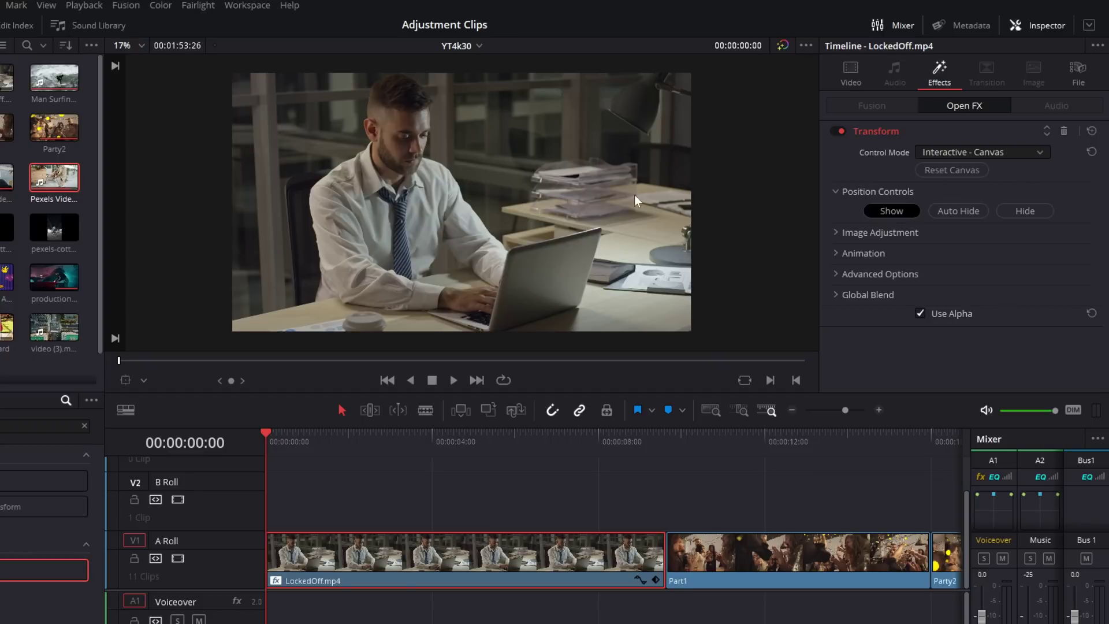
pyautogui.click(144, 380)
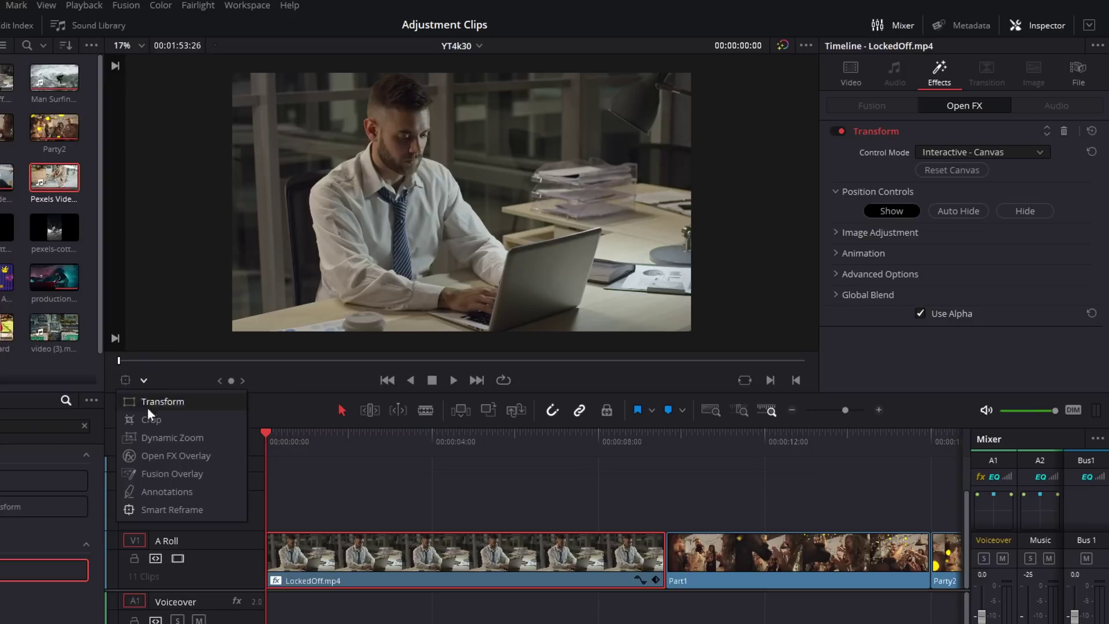
pyautogui.click(159, 455)
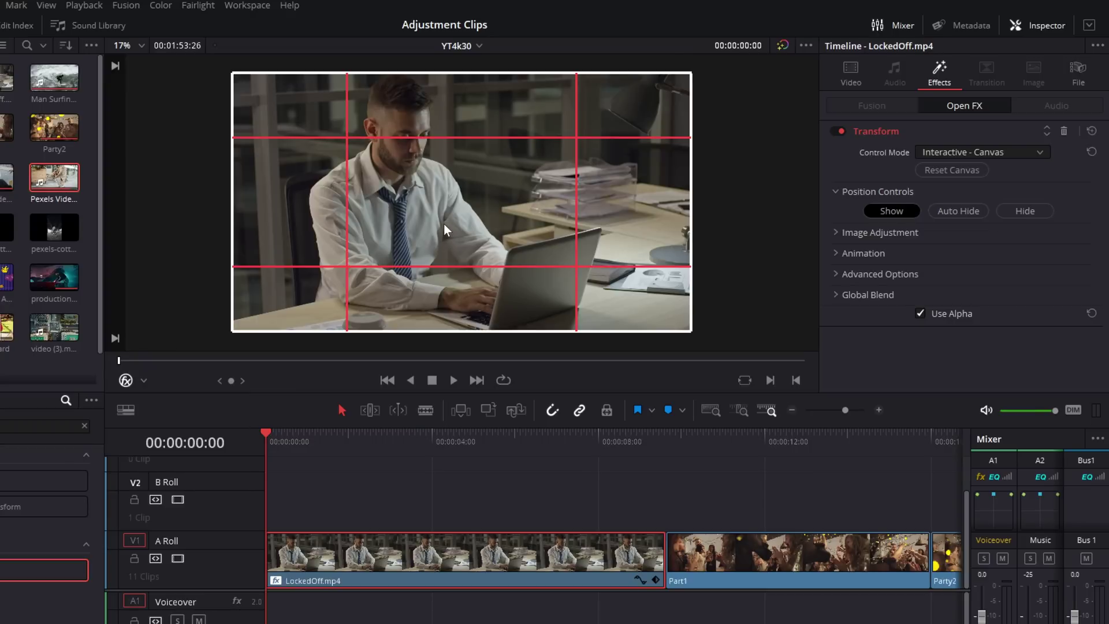
# Step: Drag the picture and its corner handles to skew LockedOff.mp4 into a tilted perspective shape
pyautogui.moveTo(462, 201)
pyautogui.mouseDown()
pyautogui.moveTo(476, 175)
pyautogui.moveTo(465, 263)
pyautogui.moveTo(495, 170)
pyautogui.moveTo(459, 214)
pyautogui.moveTo(453, 198)
pyautogui.mouseUp()
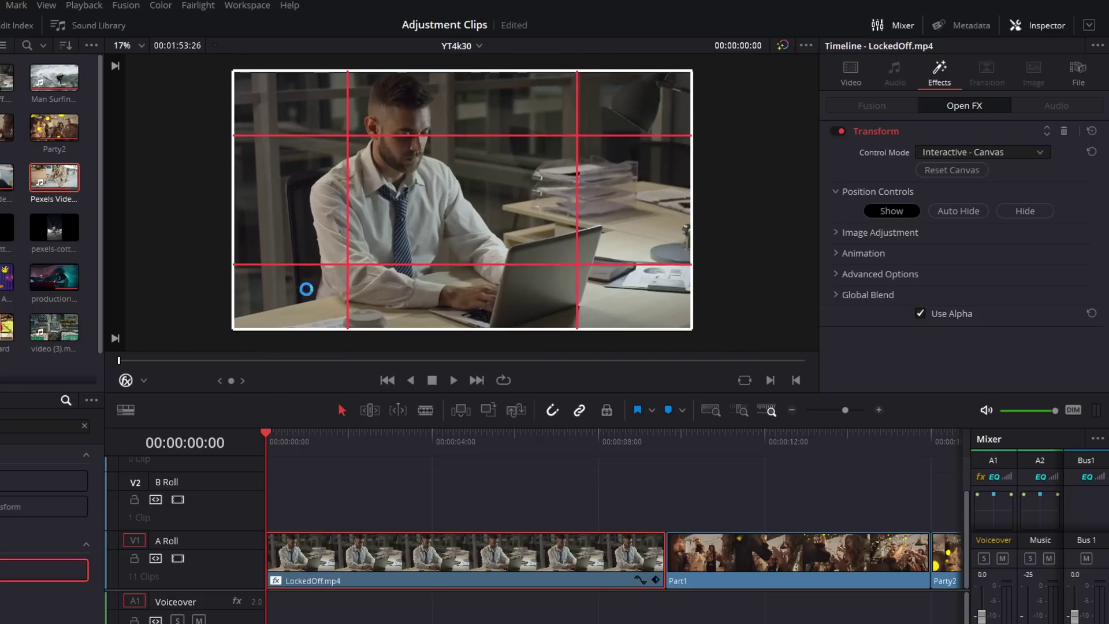
pyautogui.moveTo(291, 99); pyautogui.dragTo(336, 122)
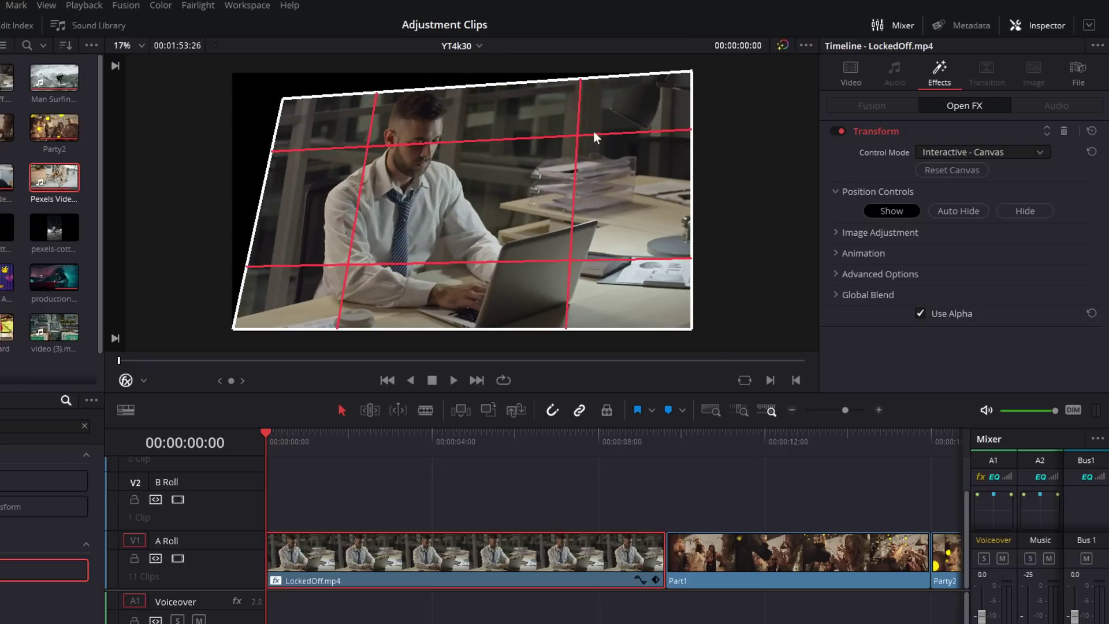
pyautogui.moveTo(610, 134); pyautogui.dragTo(500, 146)
pyautogui.moveTo(629, 330); pyautogui.dragTo(326, 289)
pyautogui.moveTo(332, 130); pyautogui.dragTo(409, 153)
pyautogui.moveTo(529, 101); pyautogui.dragTo(368, 207)
pyautogui.click(128, 360)
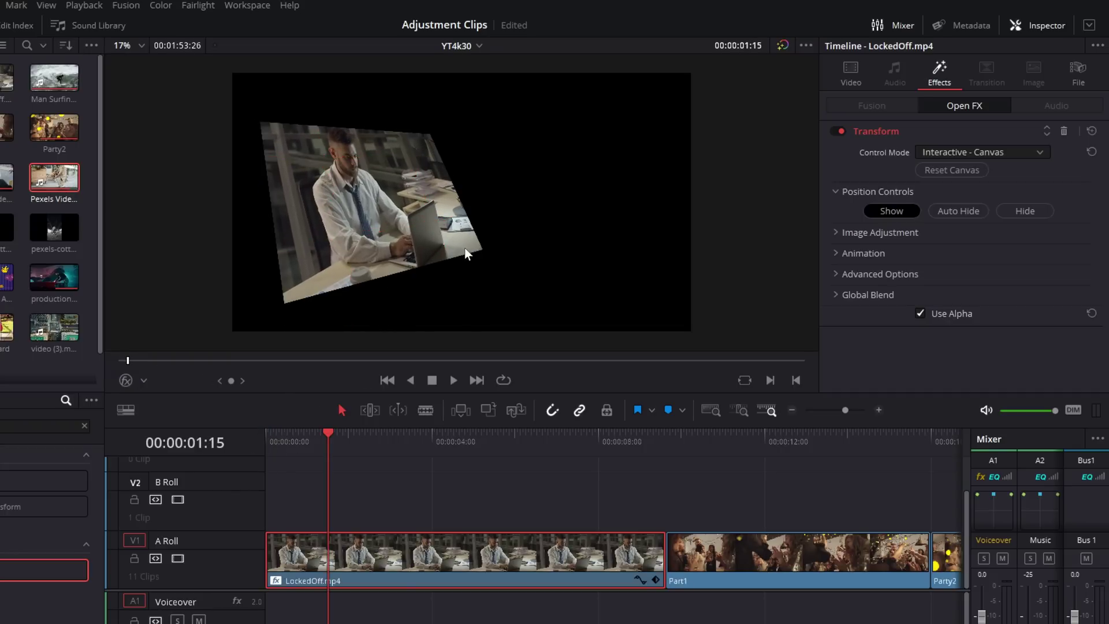
# Step: Reset the Transform and set Image Adjustment Edge Rounding to 1.000 to make a circle
pyautogui.click(1091, 132)
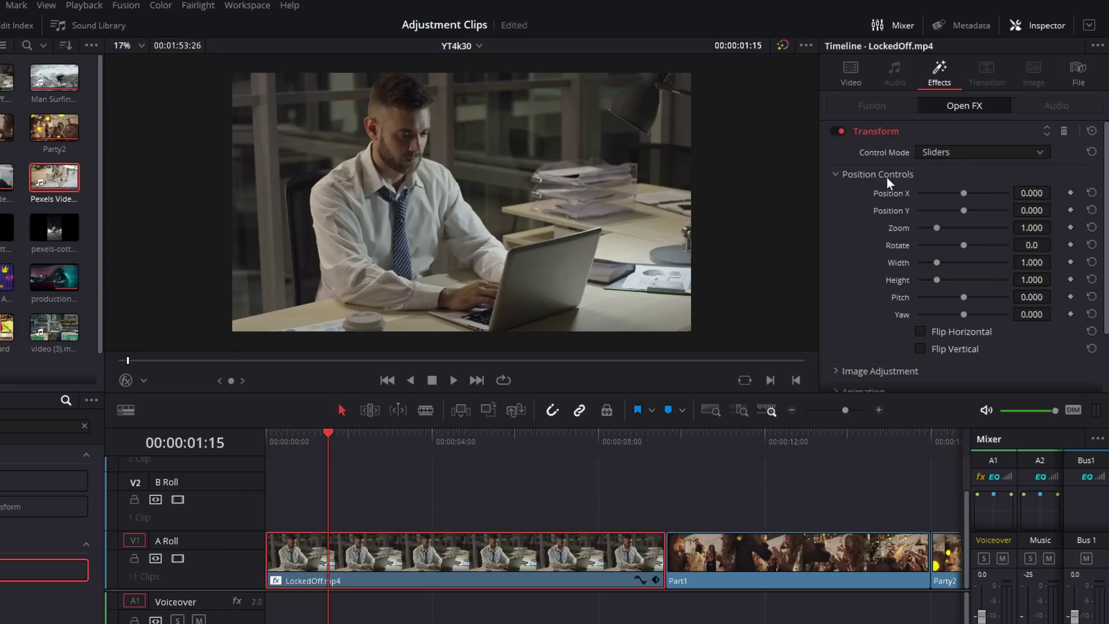
pyautogui.scroll(-3, 886, 178)
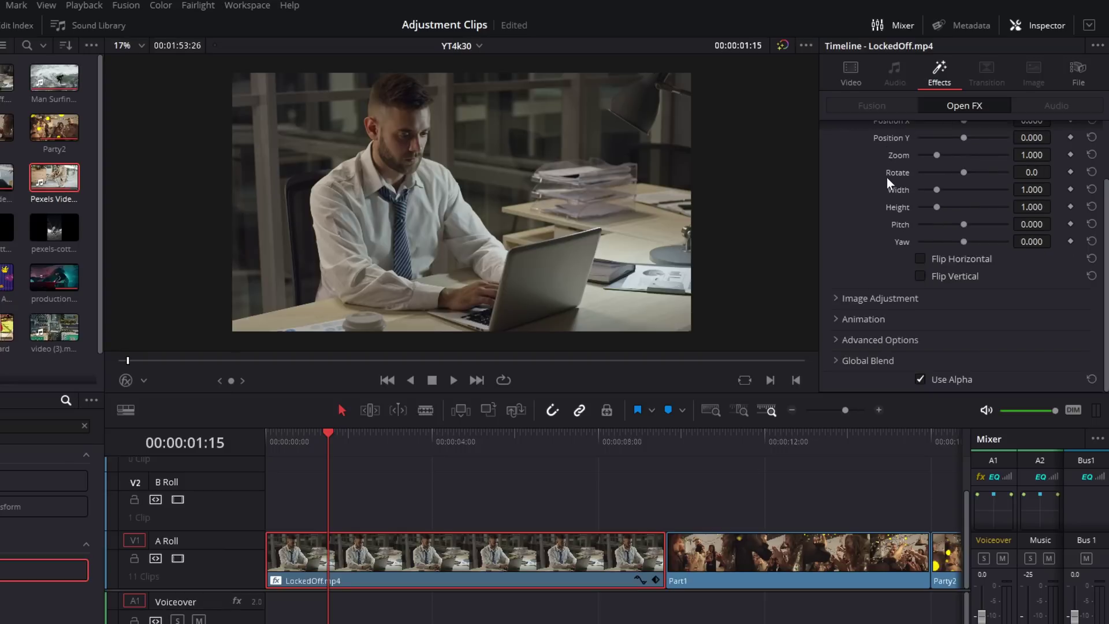
pyautogui.click(837, 298)
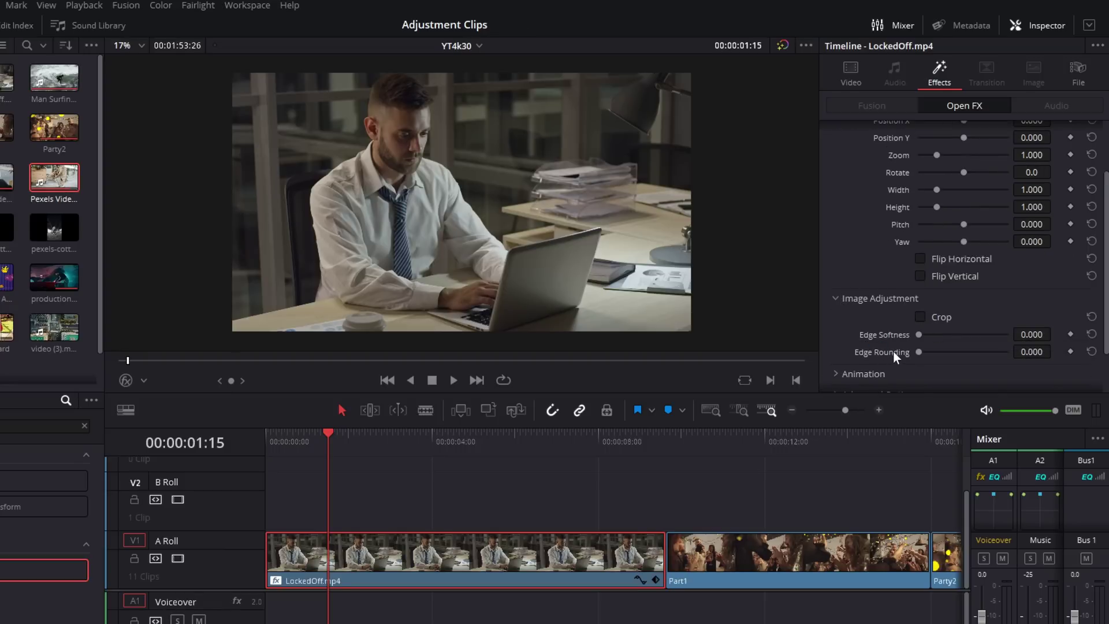
pyautogui.moveTo(920, 353); pyautogui.dragTo(1031, 363)
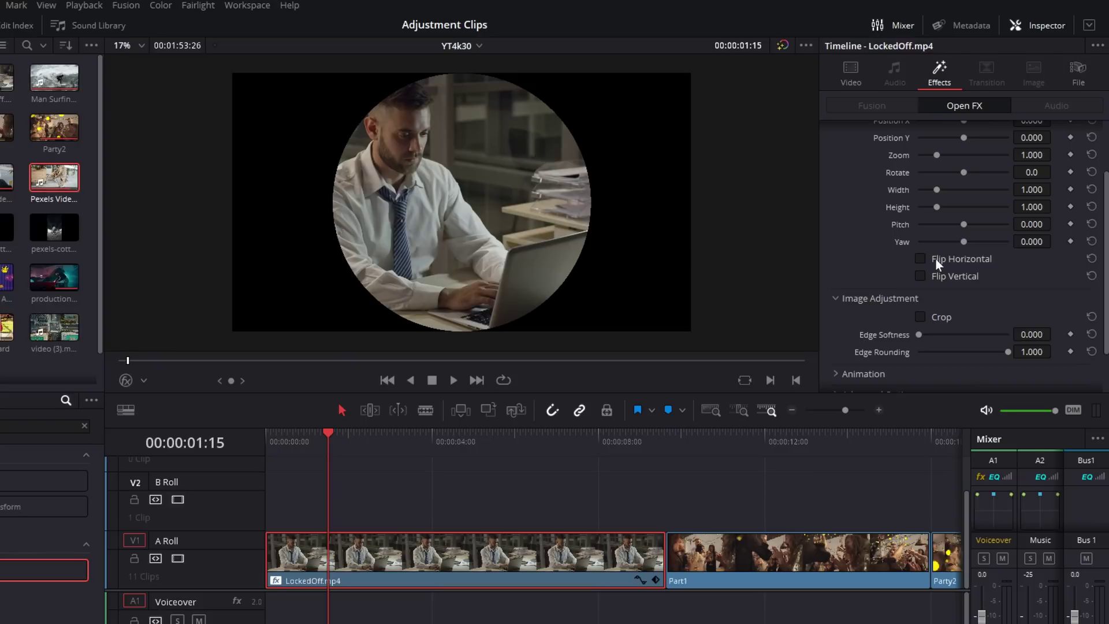
# Step: Shrink the circular picture to 0.599 zoom and shift its Position X and Y toward the upper right
pyautogui.scroll(2, 1017, 122)
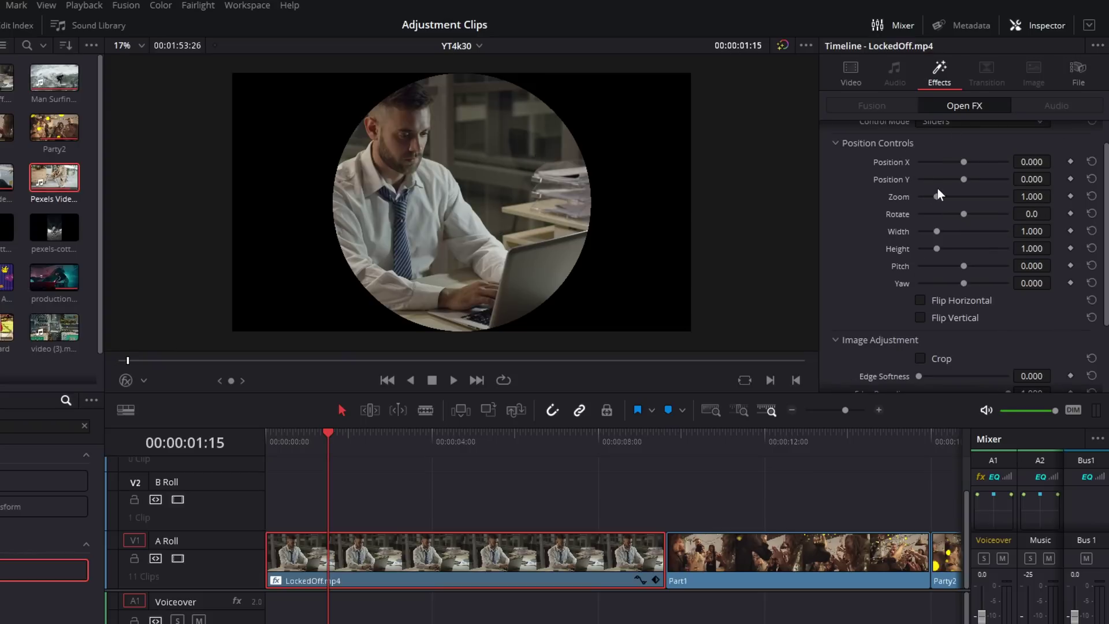
pyautogui.moveTo(936, 197); pyautogui.dragTo(927, 197)
pyautogui.moveTo(964, 163)
pyautogui.mouseDown()
pyautogui.moveTo(1004, 162)
pyautogui.moveTo(976, 178)
pyautogui.mouseUp()
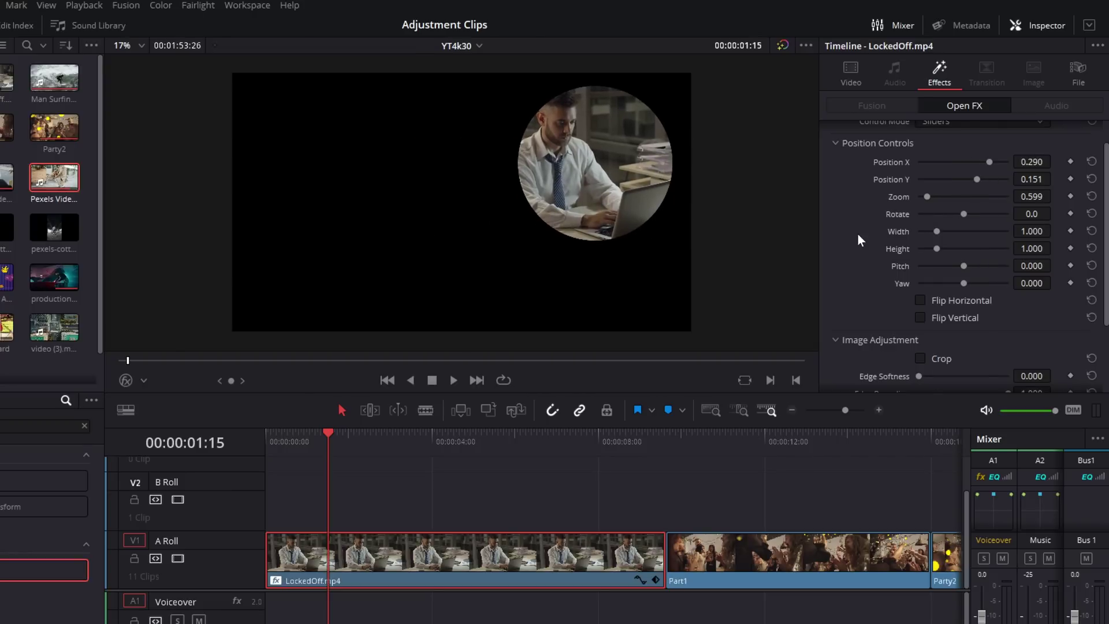
pyautogui.click(855, 77)
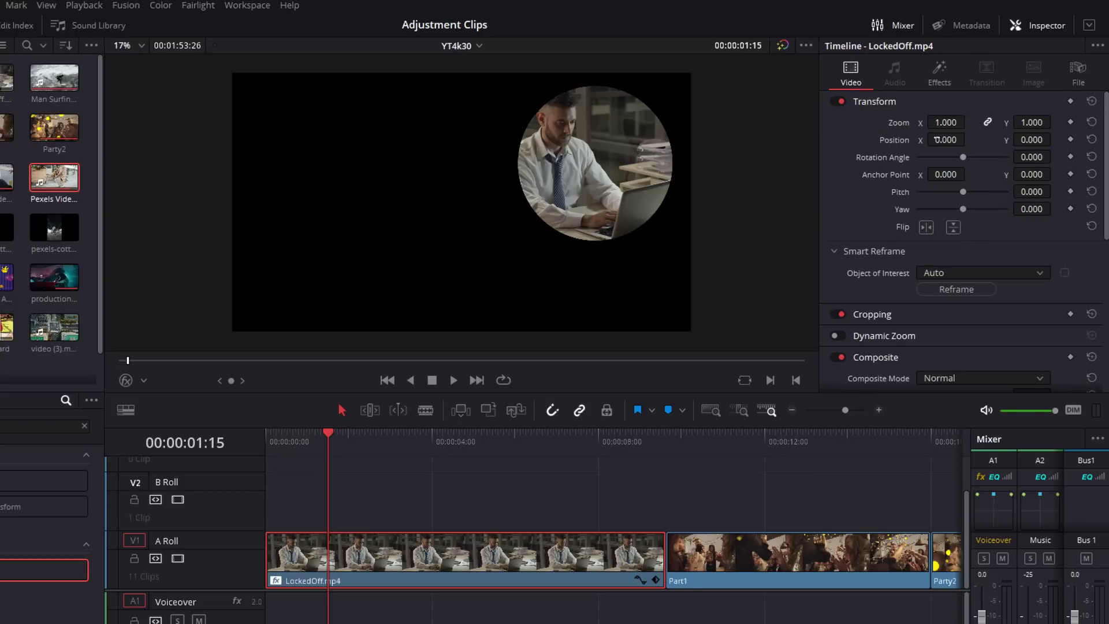
pyautogui.moveTo(934, 139); pyautogui.dragTo(969, 140)
pyautogui.click(941, 78)
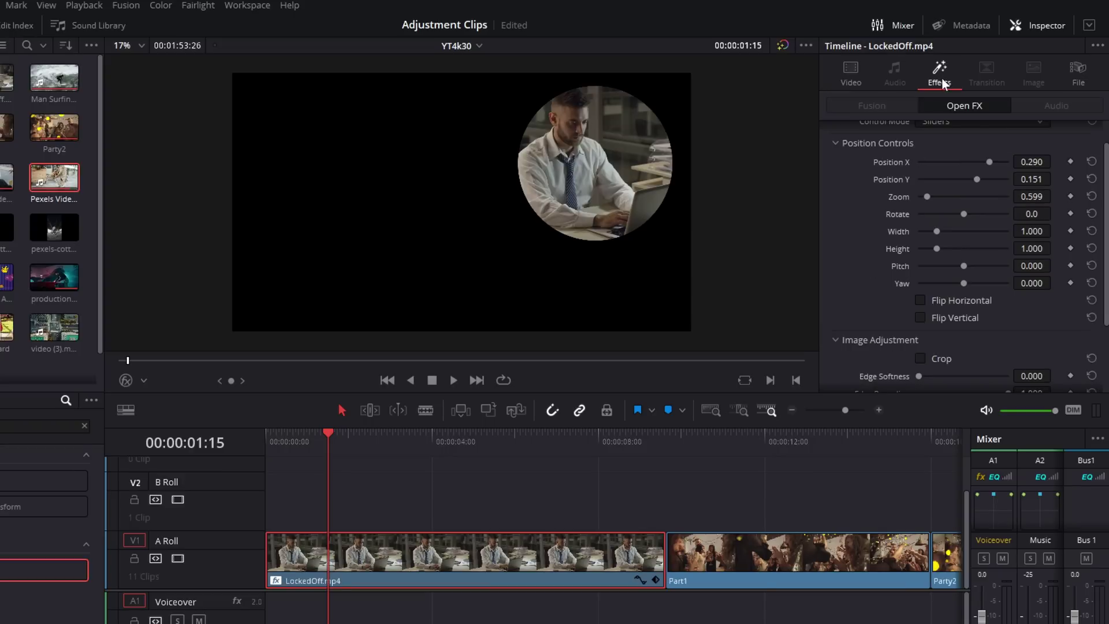
pyautogui.moveTo(983, 158)
pyautogui.mouseDown()
pyautogui.moveTo(969, 158)
pyautogui.moveTo(981, 159)
pyautogui.mouseUp()
pyautogui.scroll(1, 939, 213)
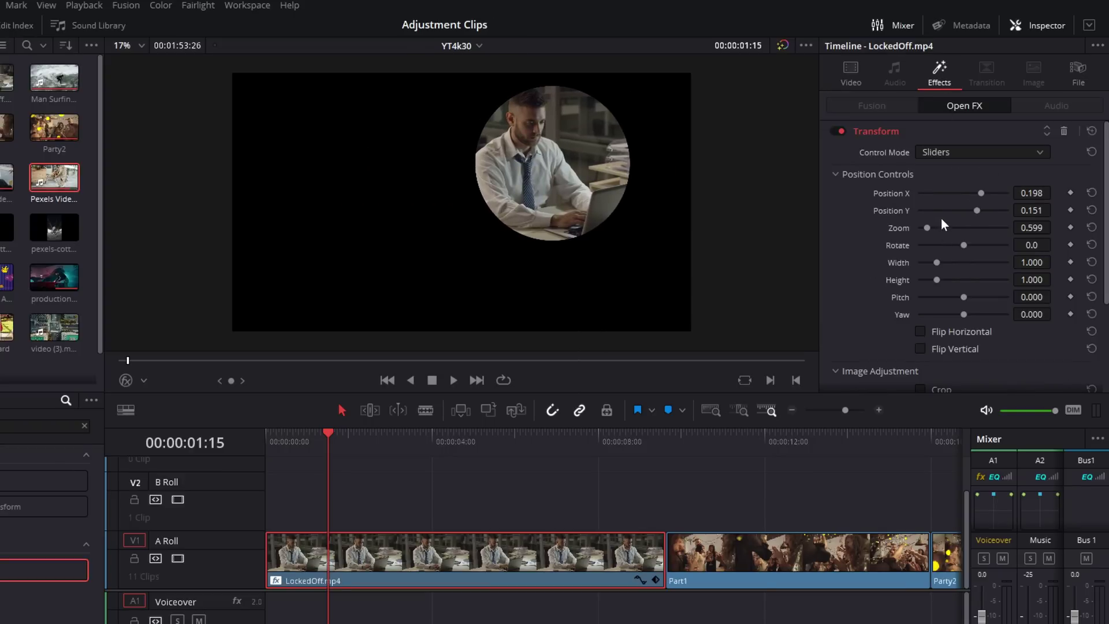
# Step: Reset the Transform and set Advanced Options Edge Behaviour to Reflect
pyautogui.click(1089, 130)
pyautogui.scroll(-2, 976, 167)
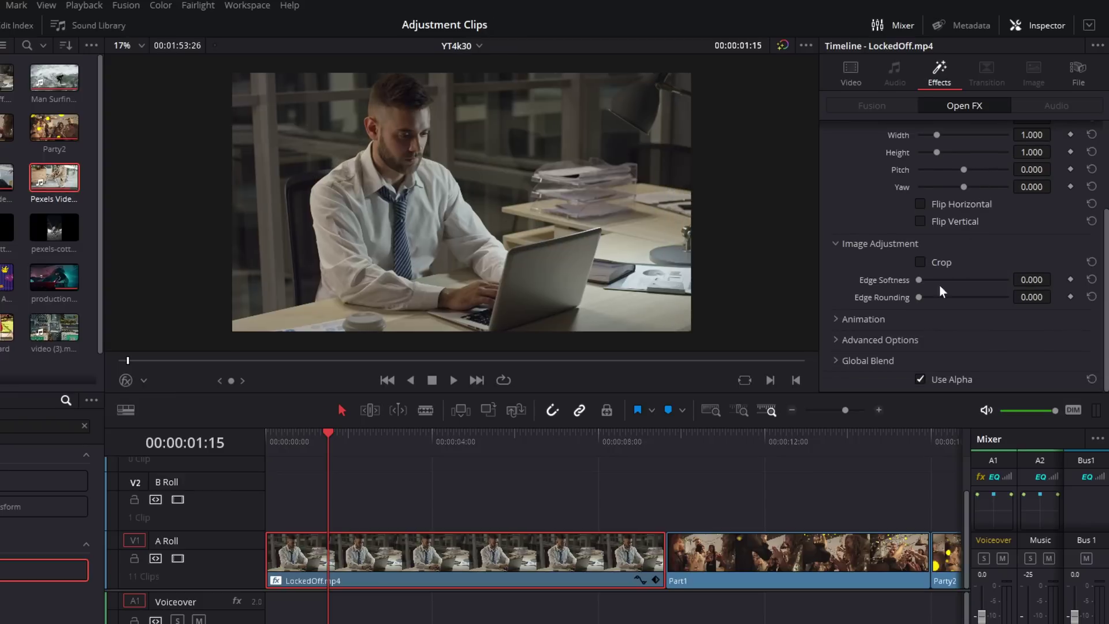
pyautogui.click(836, 340)
pyautogui.scroll(-1, 909, 311)
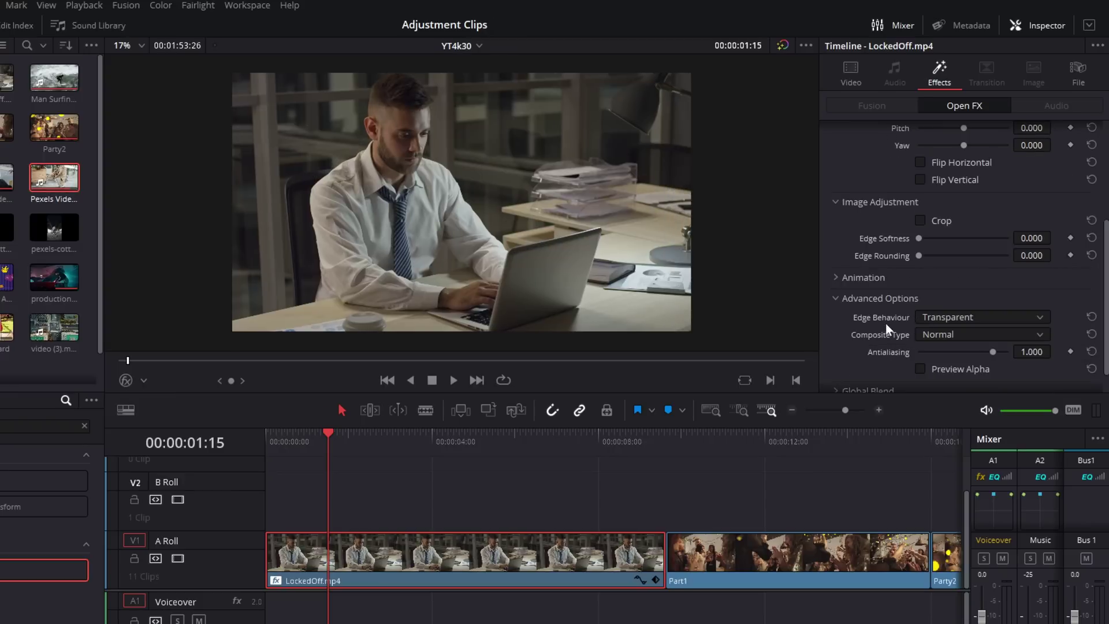
pyautogui.click(955, 316)
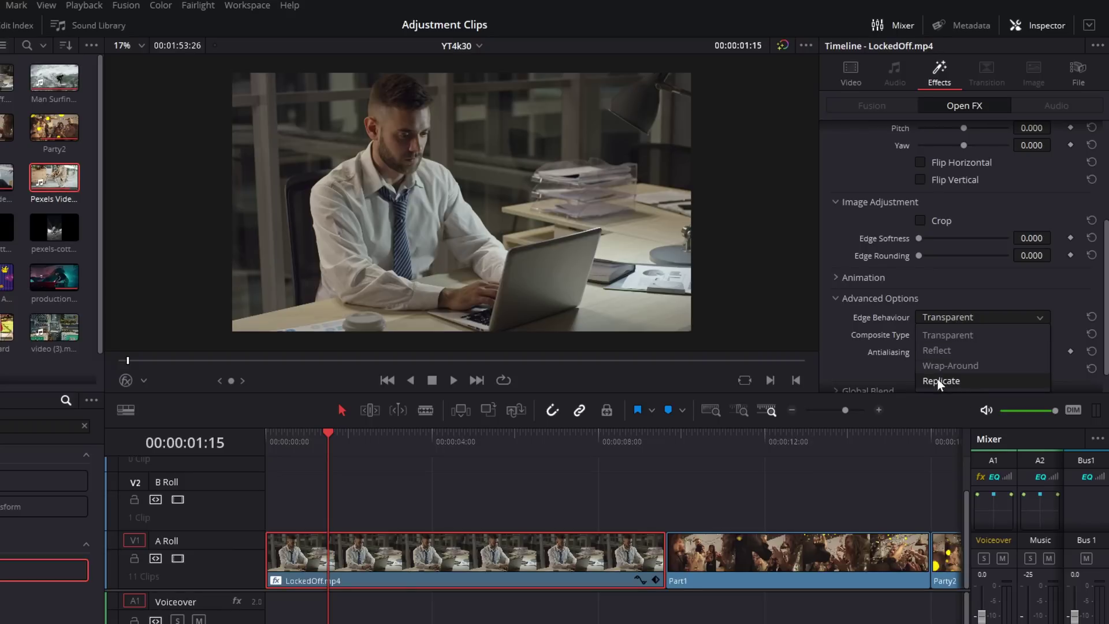
pyautogui.click(946, 350)
# Step: Shrink Zoom to 0.144 so the clip tiles, save, and switch Edge Behaviour to Wrap-Around
pyautogui.scroll(4, 968, 279)
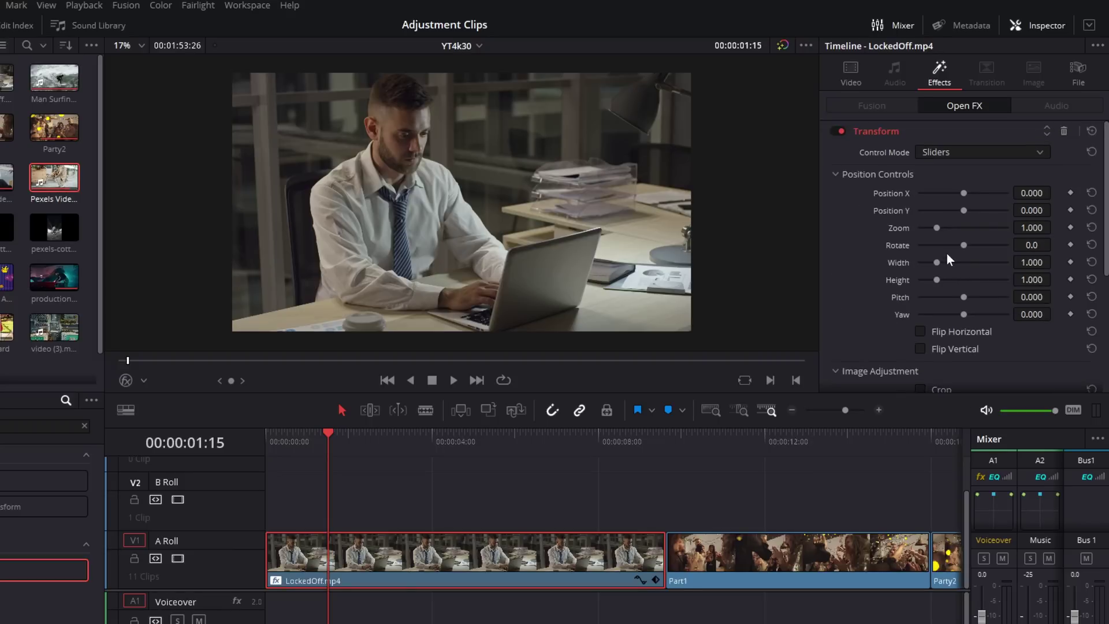
pyautogui.moveTo(935, 227); pyautogui.dragTo(914, 227)
pyautogui.moveTo(1032, 228)
pyautogui.mouseDown()
pyautogui.moveTo(988, 227)
pyautogui.moveTo(1012, 228)
pyautogui.mouseUp()
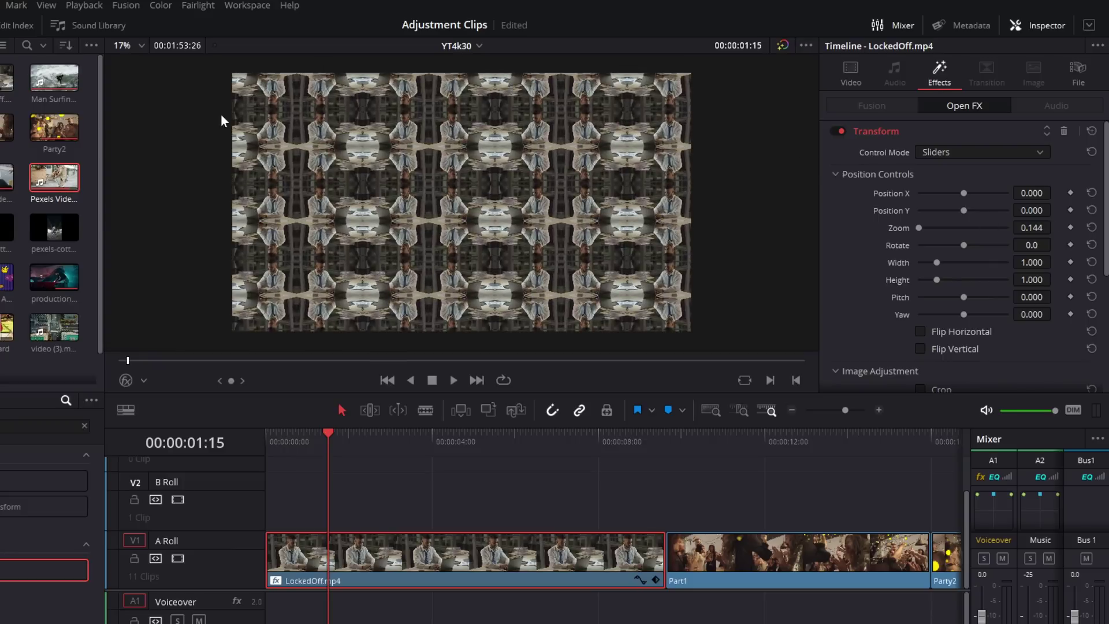
pyautogui.hotkey('ctrl', 's')
pyautogui.scroll(-5, 1073, 312)
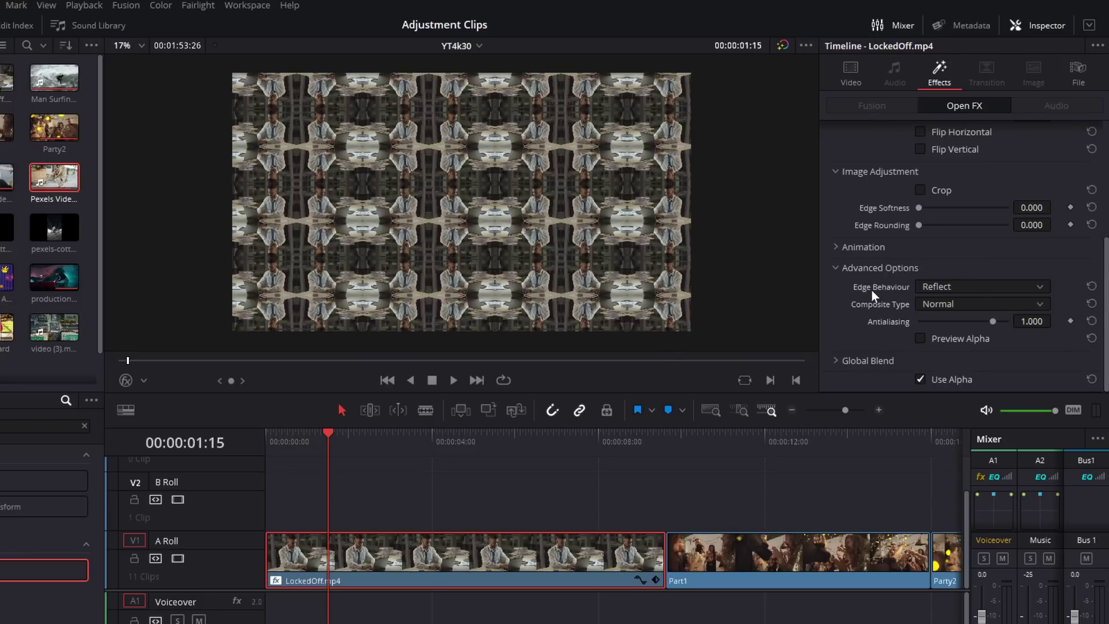
pyautogui.click(933, 283)
pyautogui.click(955, 334)
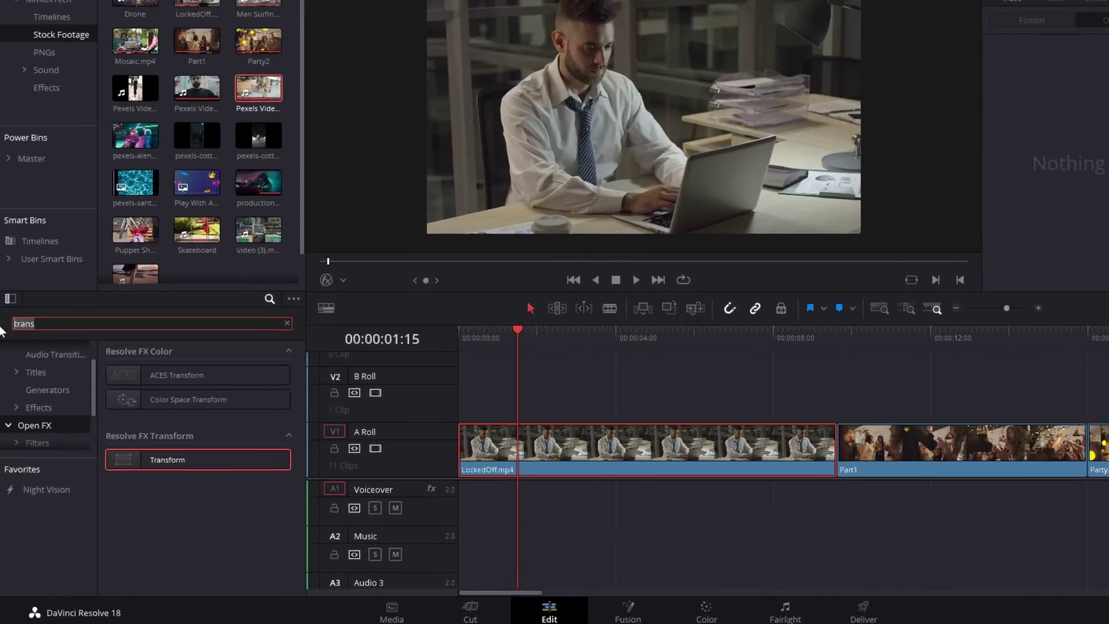
# Step: Search Effects for 'ca', apply Camera Shake to LockedOff.mp4, and play it back
pyautogui.write('ca')
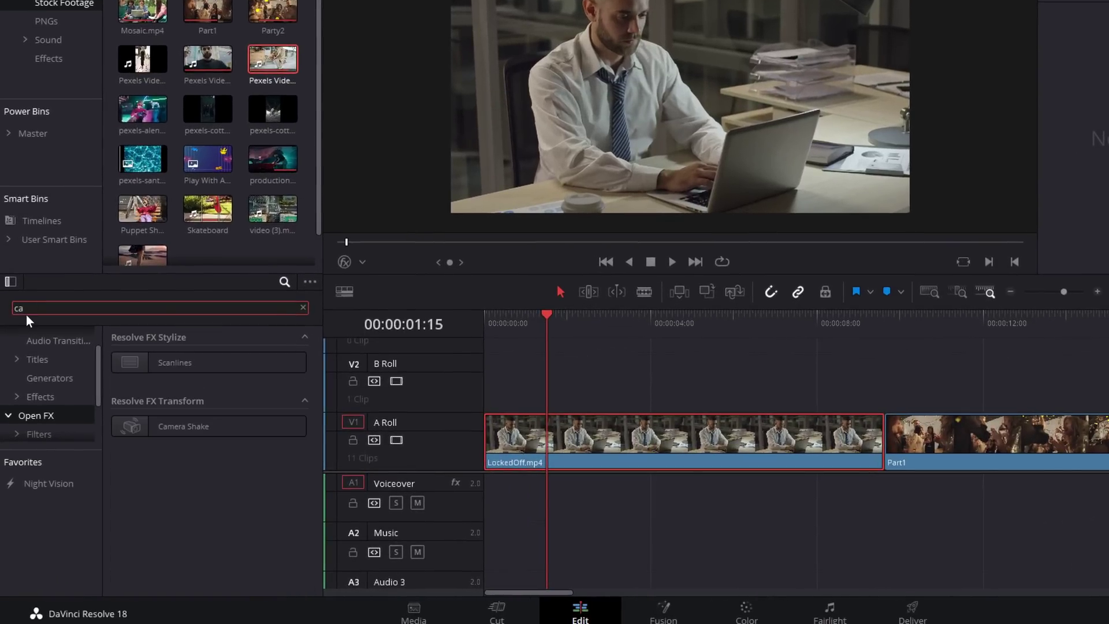
pyautogui.moveTo(157, 436); pyautogui.dragTo(515, 403)
pyautogui.press('space')
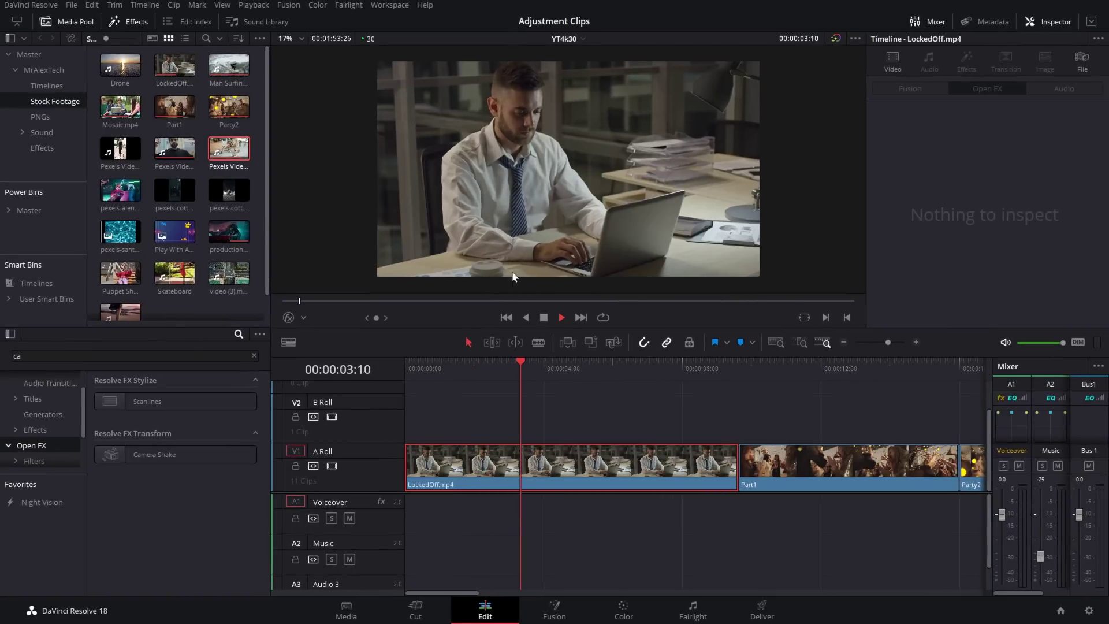
pyautogui.press('space')
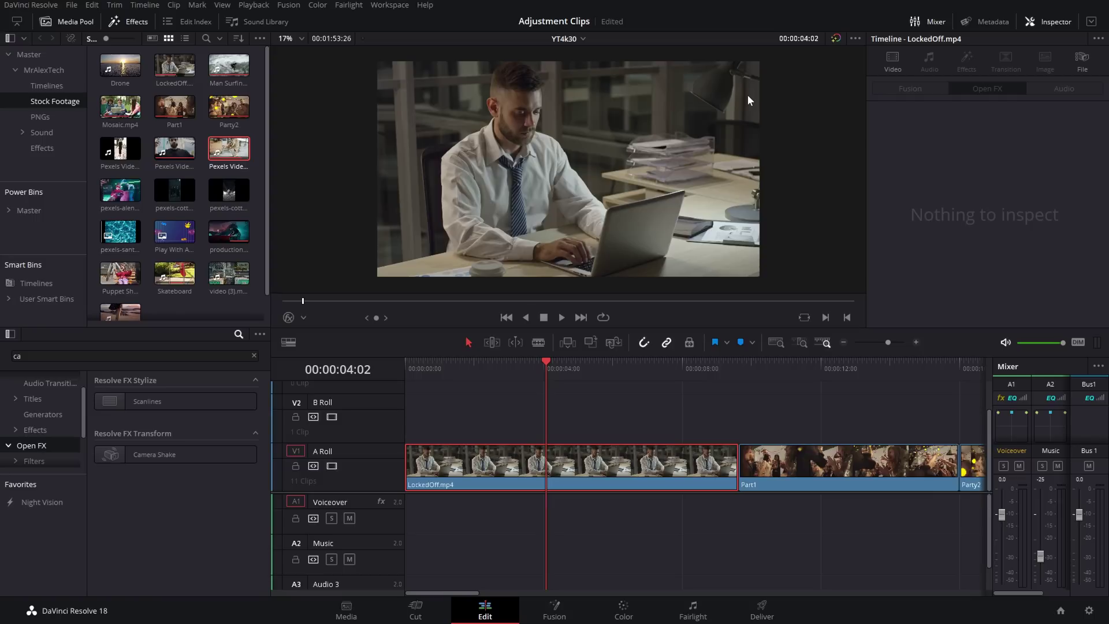
pyautogui.click(136, 457)
pyautogui.moveTo(136, 457); pyautogui.dragTo(520, 469)
pyautogui.press('space')
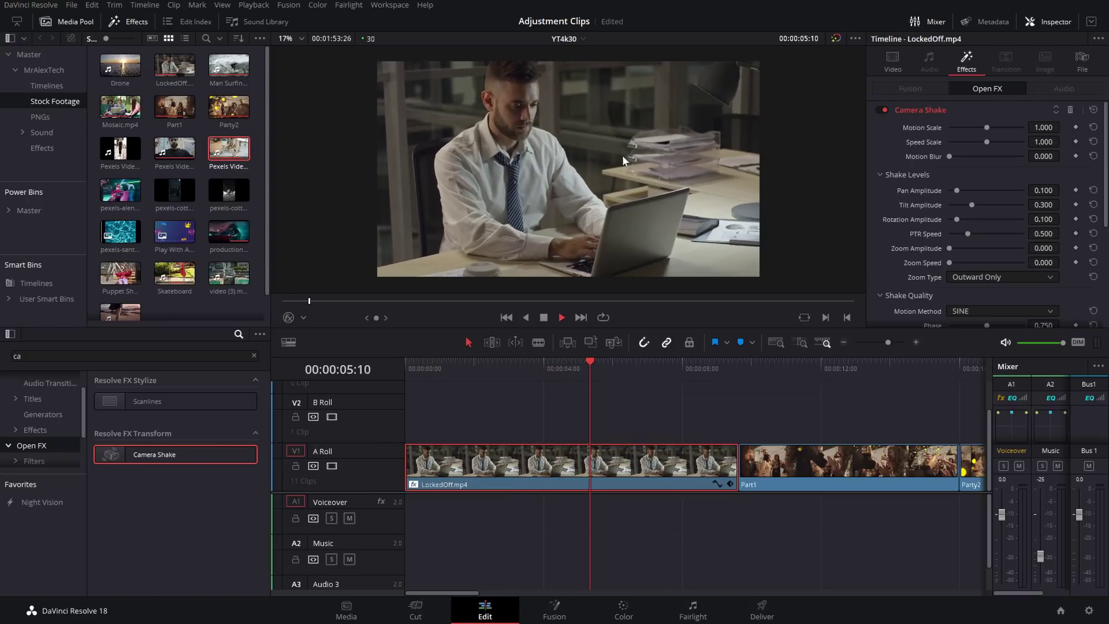
pyautogui.press('space')
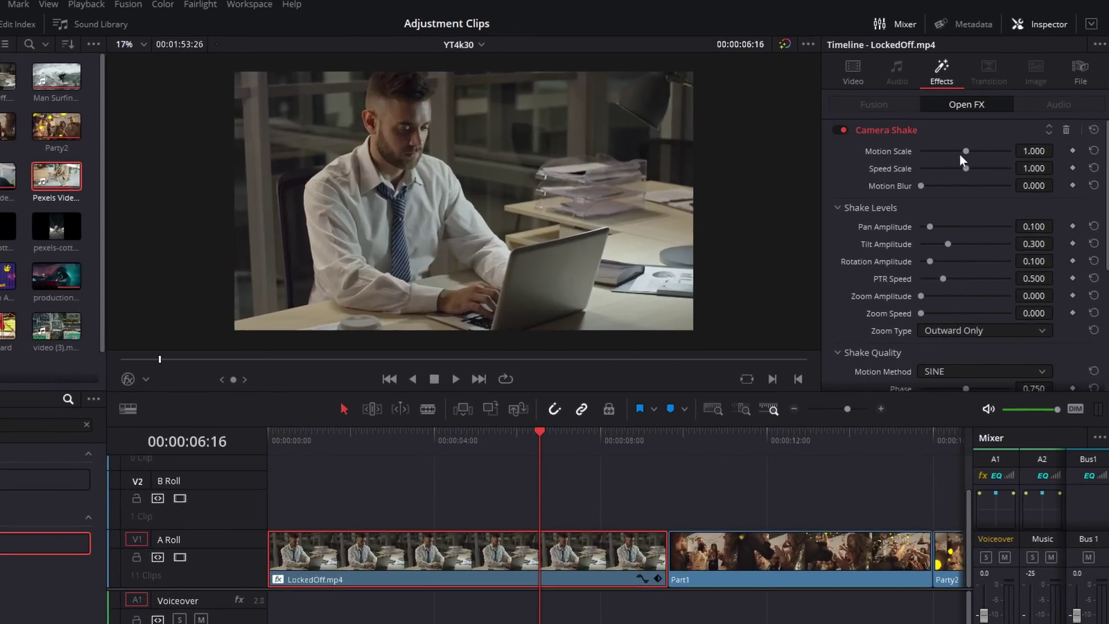
# Step: Try a stronger shake with Motion Scale 2.000 and Speed Scale 2.000
pyautogui.moveTo(962, 152); pyautogui.dragTo(1010, 151)
pyautogui.moveTo(456, 440); pyautogui.dragTo(375, 442)
pyautogui.press('space')
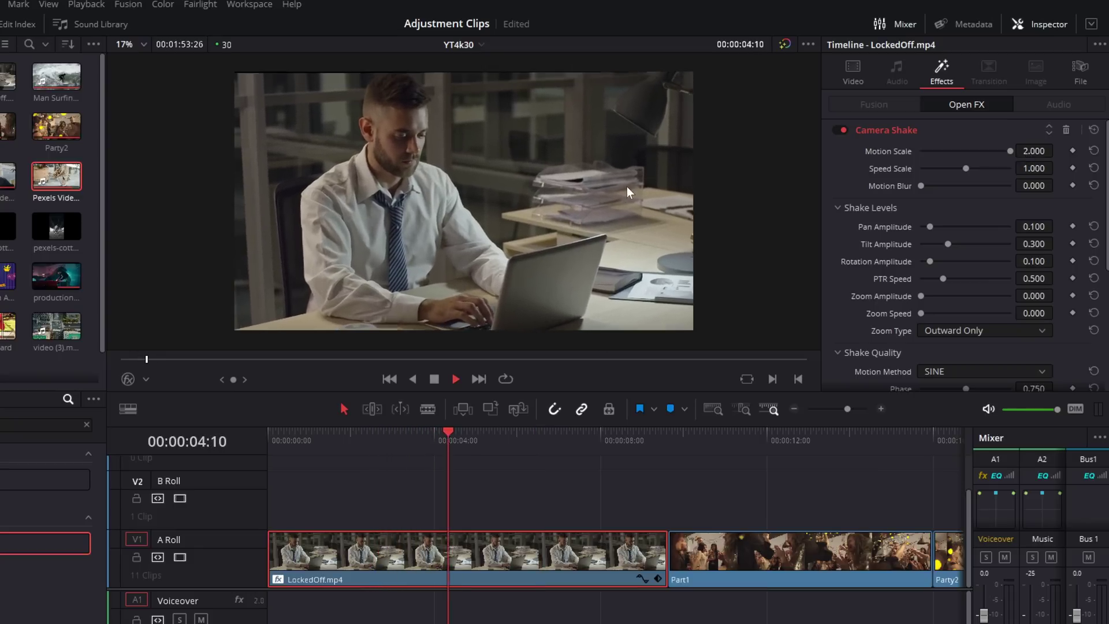
pyautogui.press('space')
pyautogui.moveTo(964, 168); pyautogui.dragTo(1014, 171)
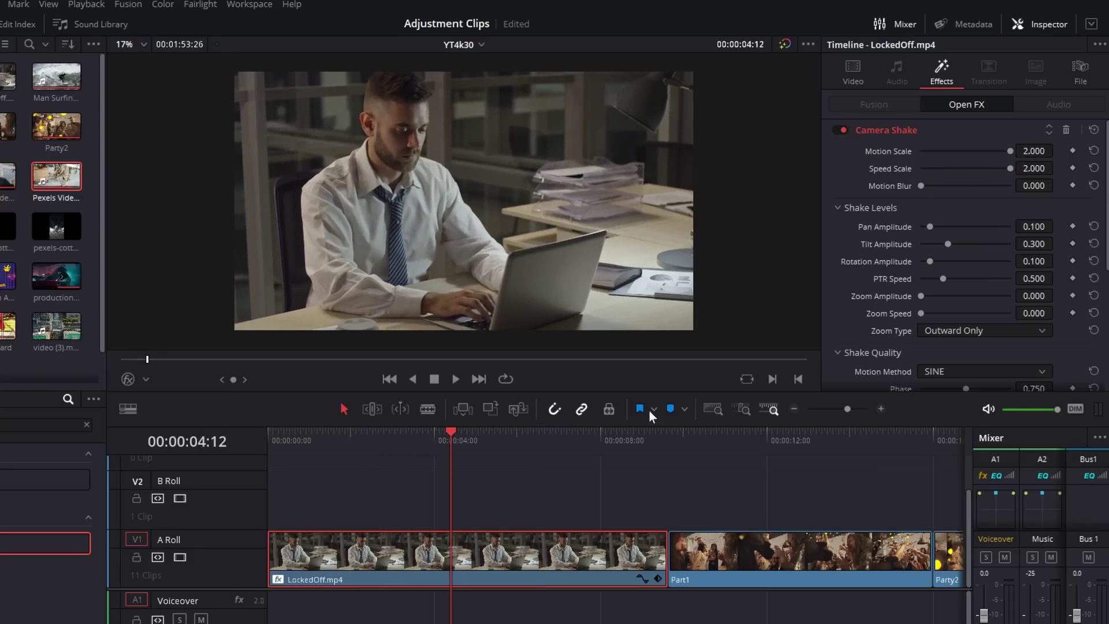
pyautogui.press('space')
pyautogui.press('space')
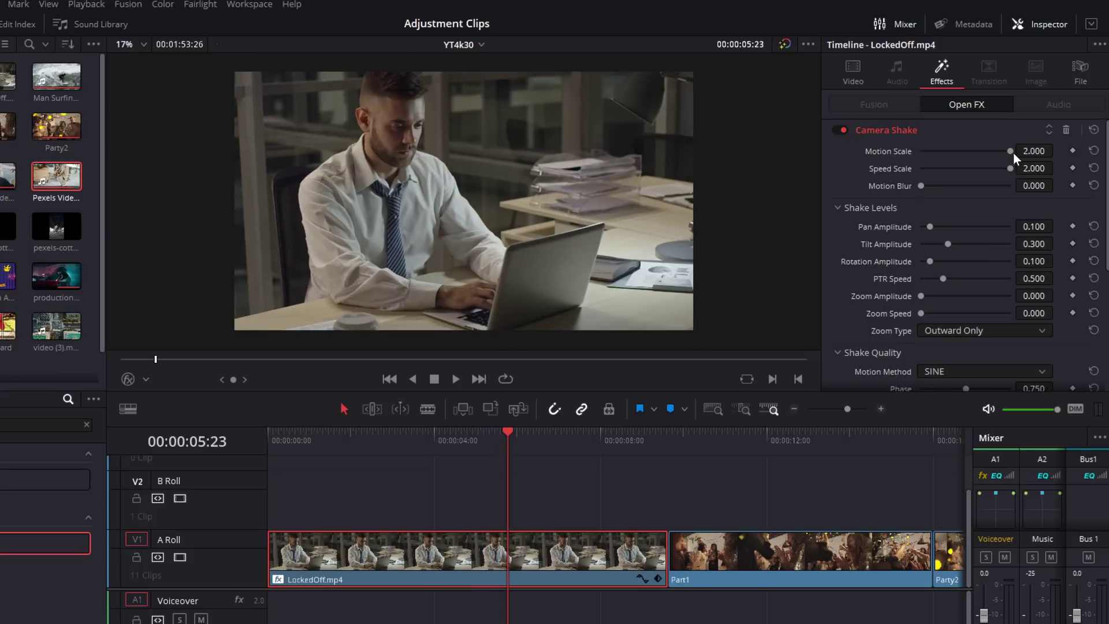
# Step: Tone the shake down to Motion Scale 0.341 and Speed Scale 0.093 and preview it
pyautogui.moveTo(1010, 150); pyautogui.dragTo(936, 151)
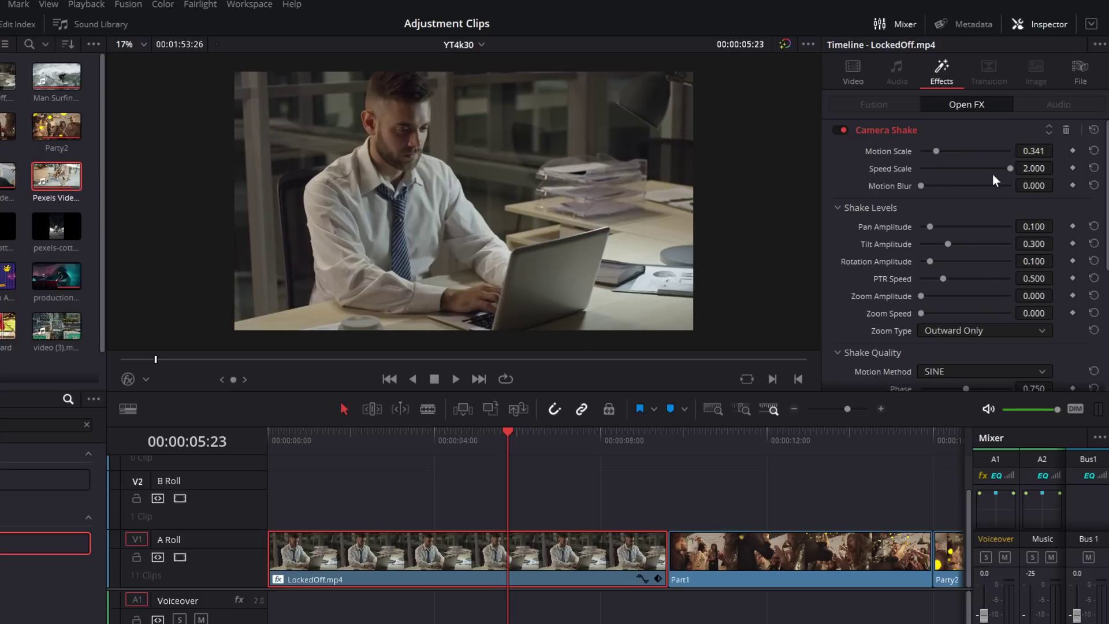
pyautogui.moveTo(1010, 169); pyautogui.dragTo(925, 166)
pyautogui.press('/')
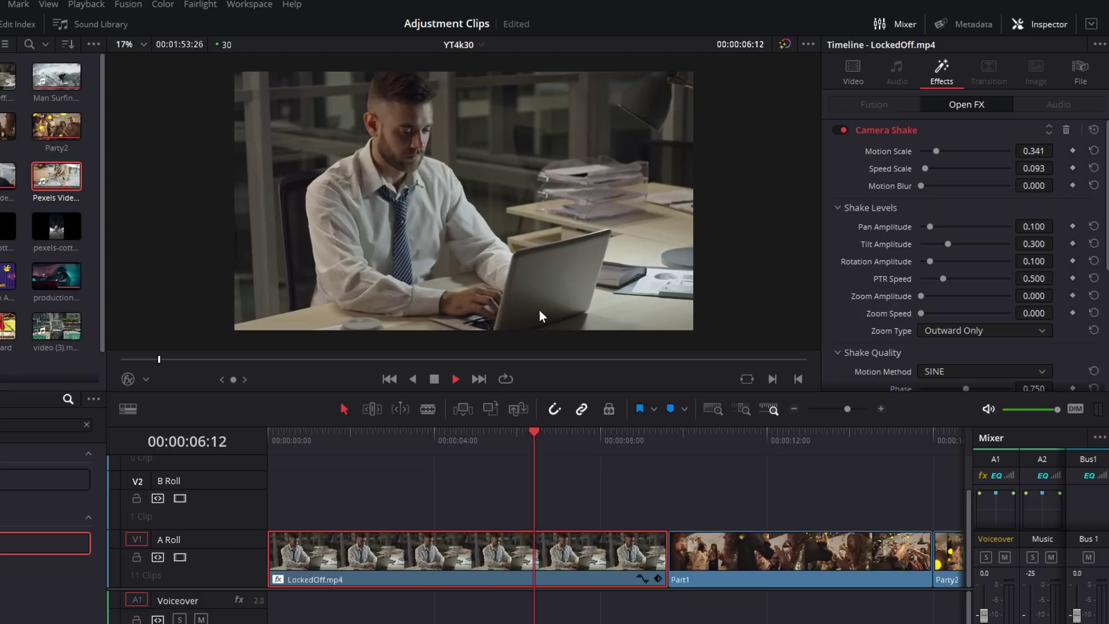
pyautogui.press('space')
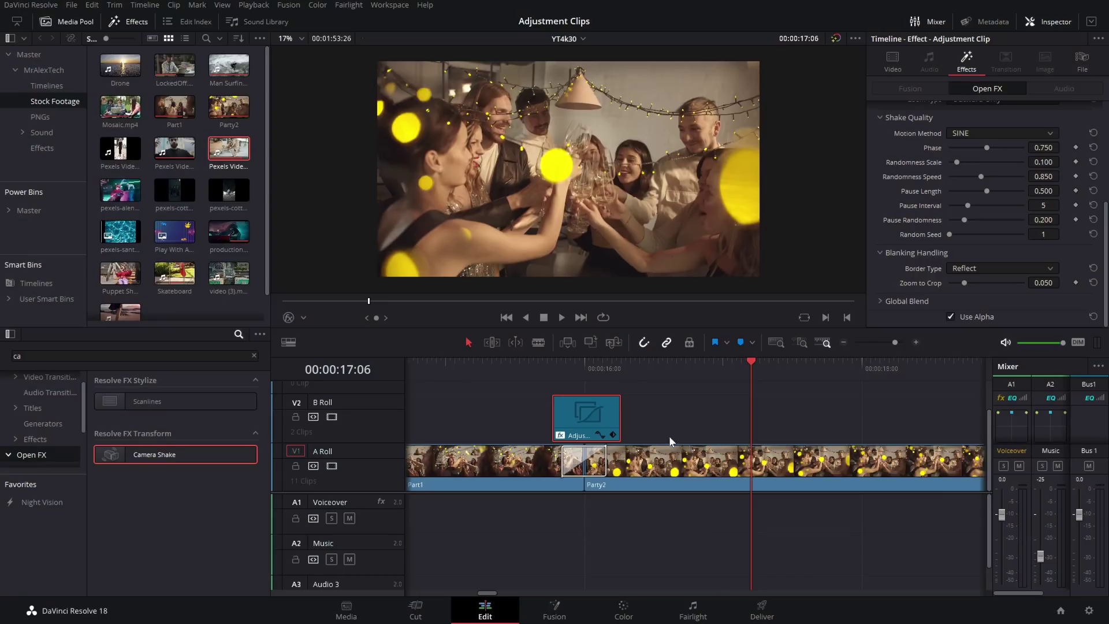
# Step: Search Effects for 'film' and apply Film Damage to the Party2 clip
pyautogui.click(716, 473)
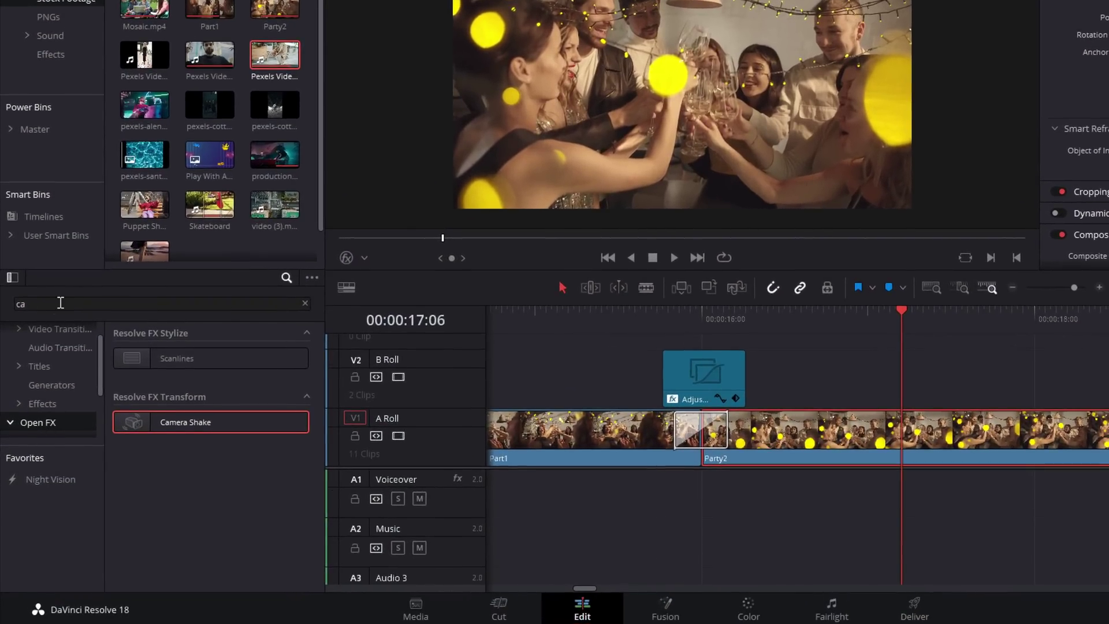
pyautogui.moveTo(60, 303); pyautogui.dragTo(2, 301)
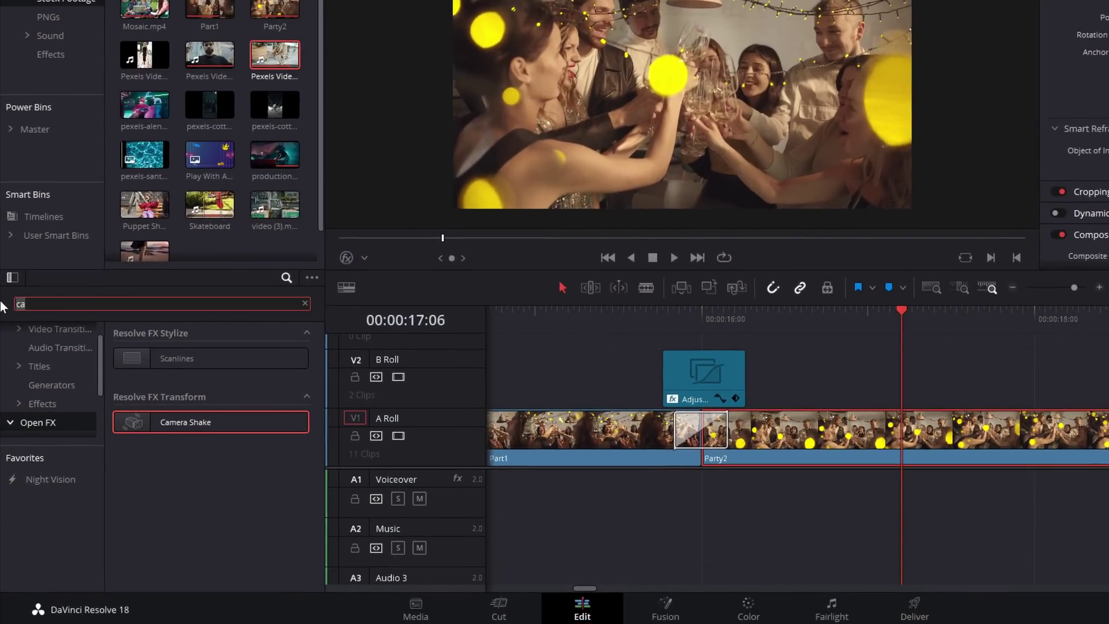
pyautogui.write('film')
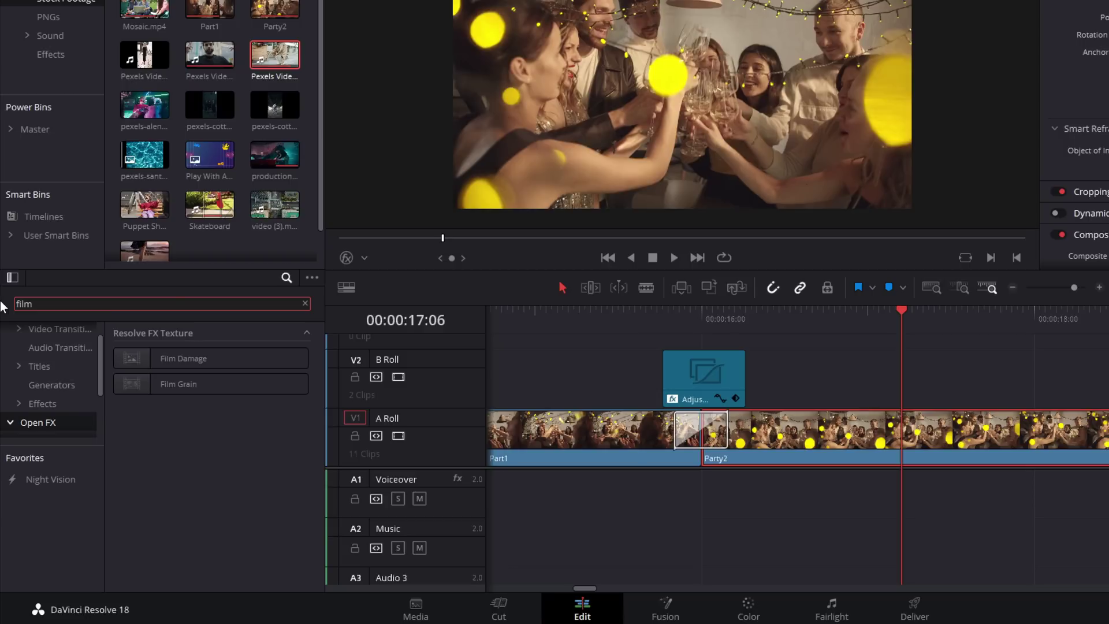
pyautogui.moveTo(158, 359); pyautogui.dragTo(893, 440)
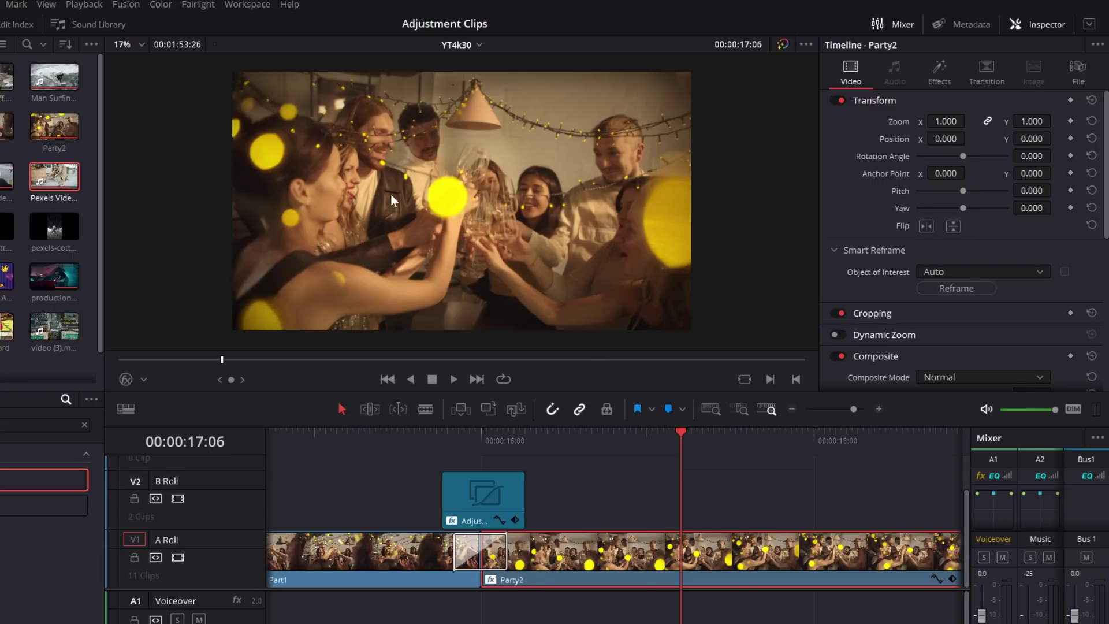
pyautogui.press('space')
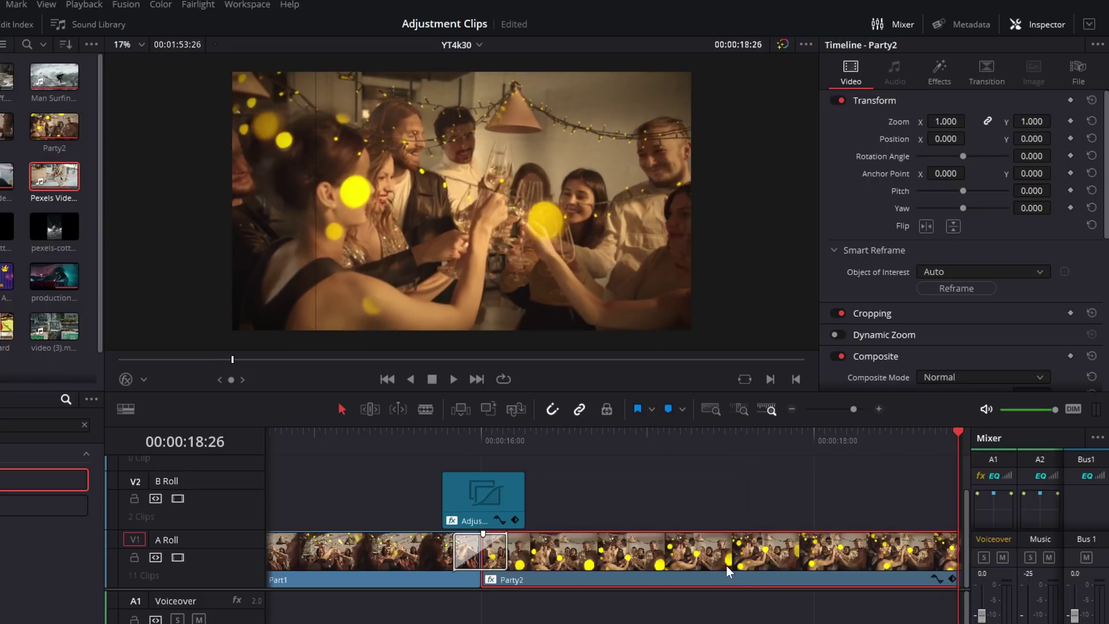
# Step: Raise Film Damage's Film Blur to 0.182 and replay the damaged look
pyautogui.click(941, 76)
pyautogui.scroll(5, 951, 176)
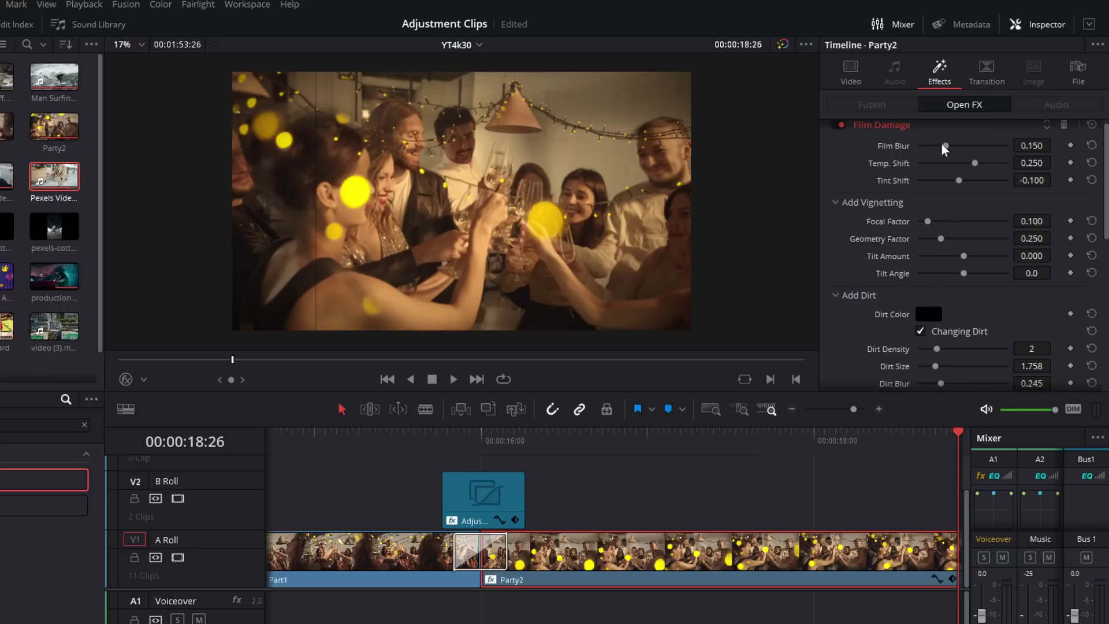
pyautogui.moveTo(945, 144); pyautogui.dragTo(929, 163)
pyautogui.scroll(-8, 942, 253)
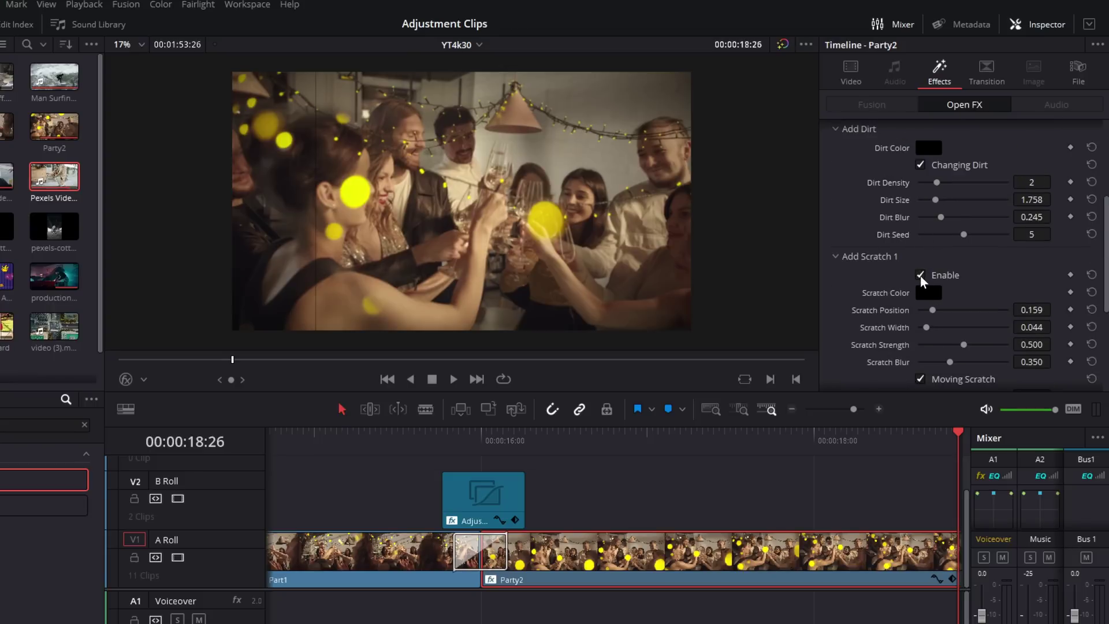
pyautogui.scroll(-2, 921, 278)
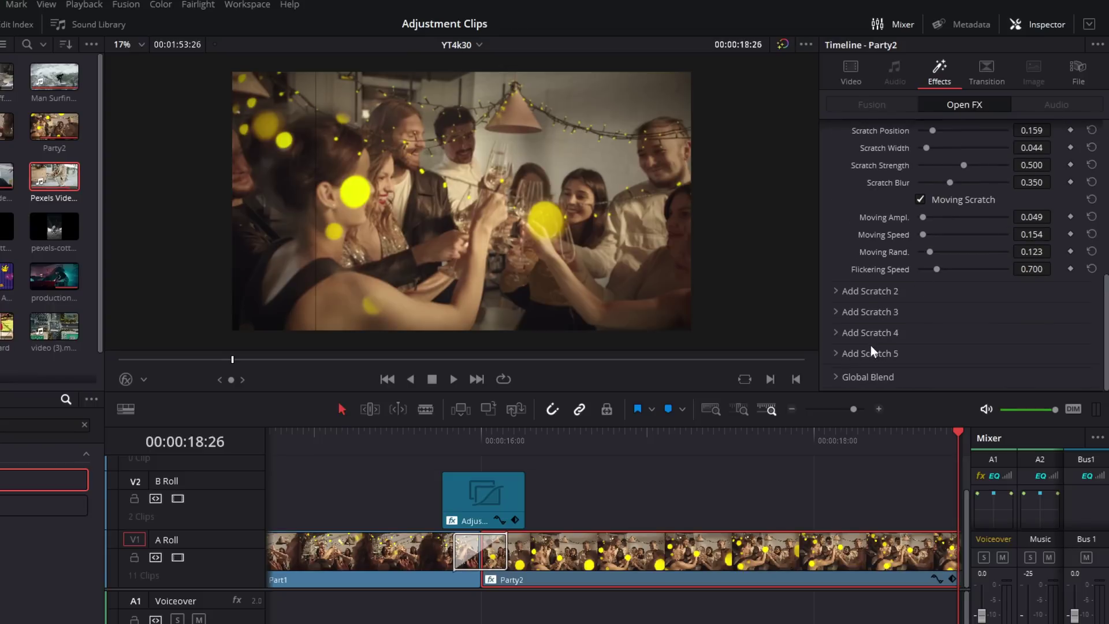
pyautogui.moveTo(779, 442); pyautogui.dragTo(632, 446)
pyautogui.press('space')
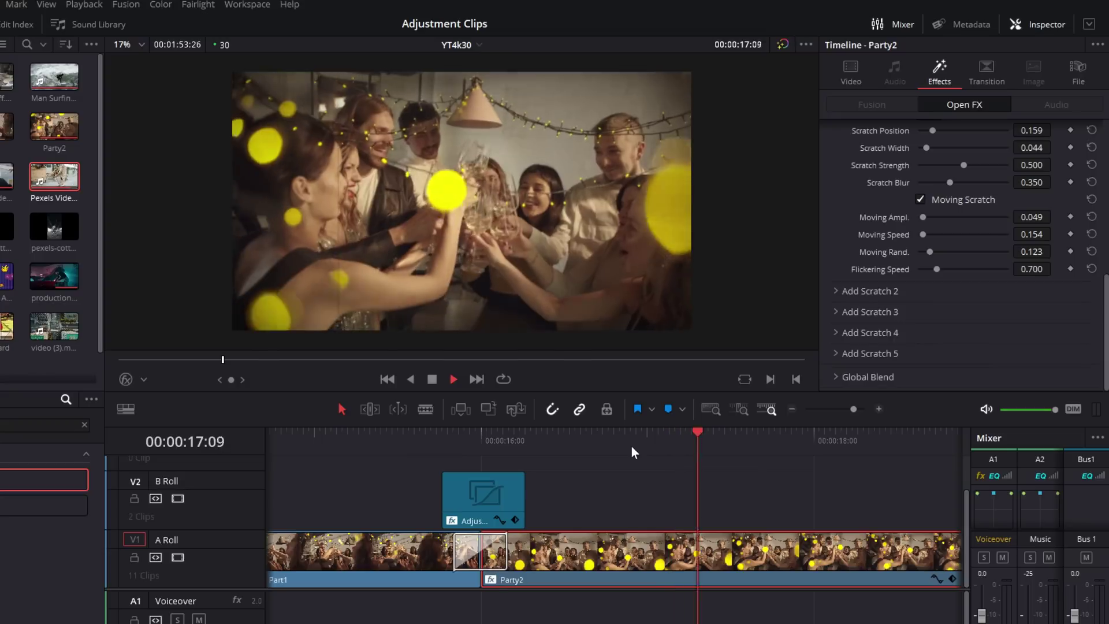
pyautogui.press('space')
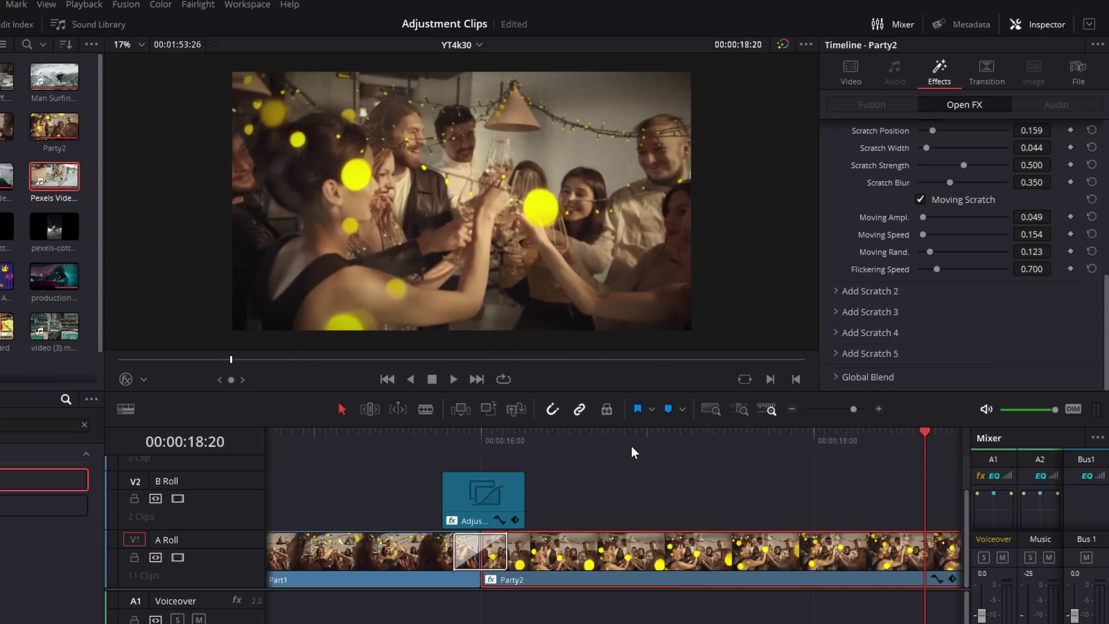
# Step: Toggle Film Damage off and on to compare before and after
pyautogui.scroll(3, 882, 230)
pyautogui.scroll(4, 876, 173)
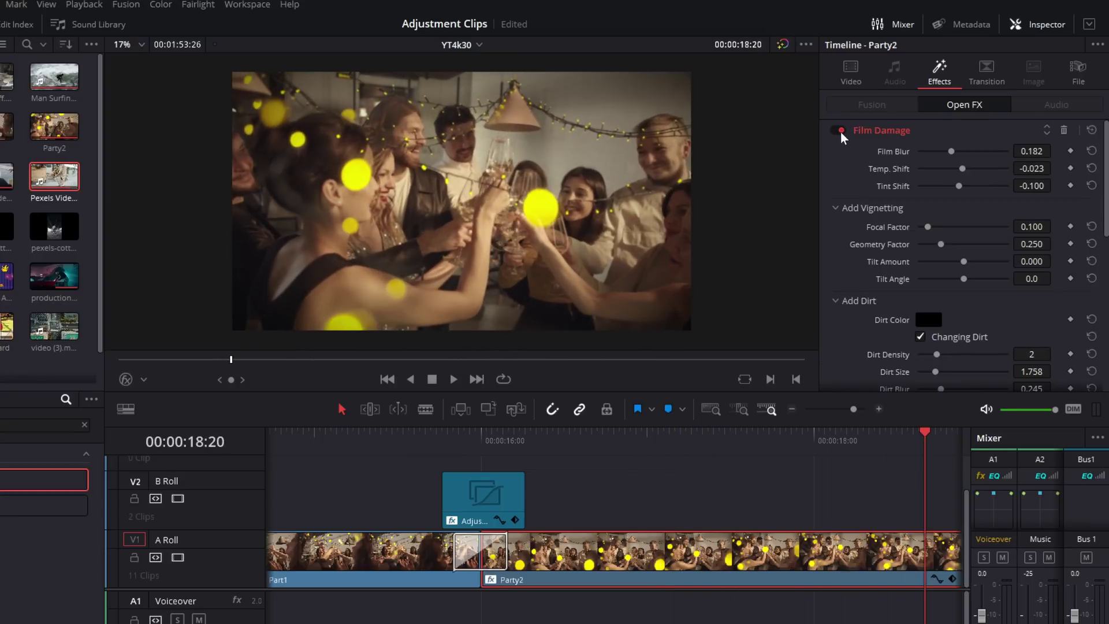
pyautogui.click(840, 132)
pyautogui.click(841, 131)
pyautogui.click(841, 132)
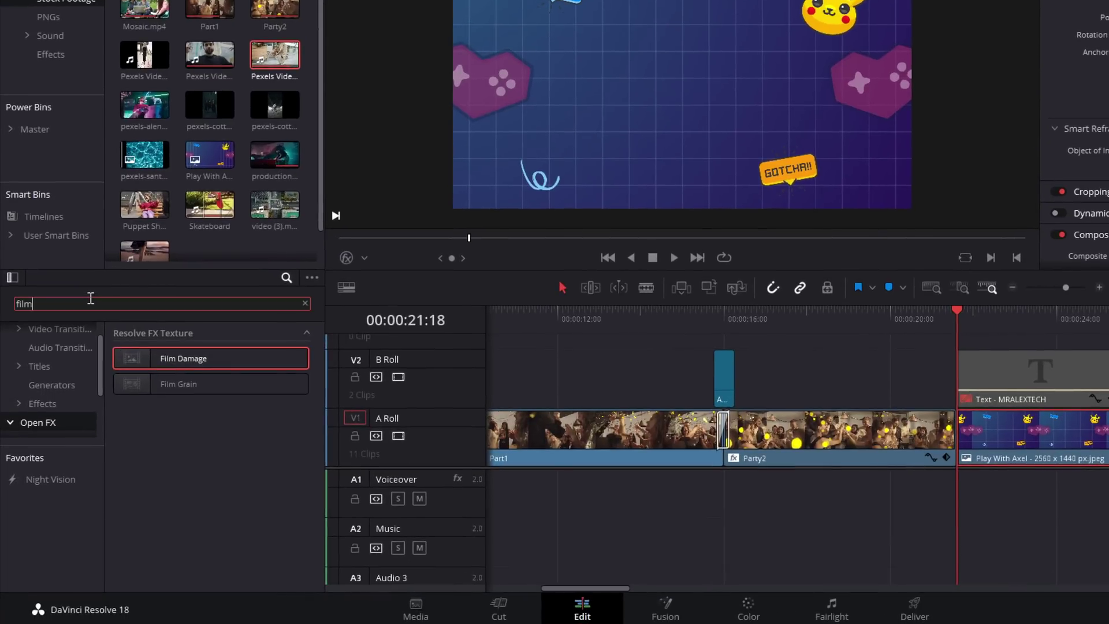
# Step: Search Effects for 'jp' and apply JPEG Damage to the Play With Axel clip
pyautogui.press('BackSpace')
pyautogui.press('BackSpace')
pyautogui.press('BackSpace')
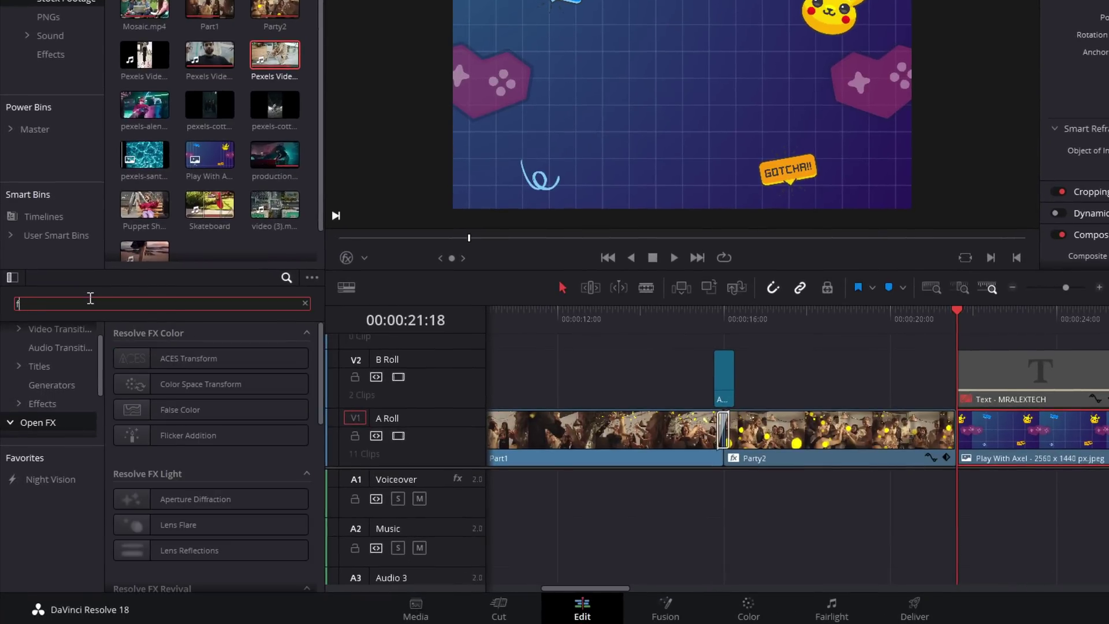
pyautogui.press('BackSpace')
pyautogui.write('jp')
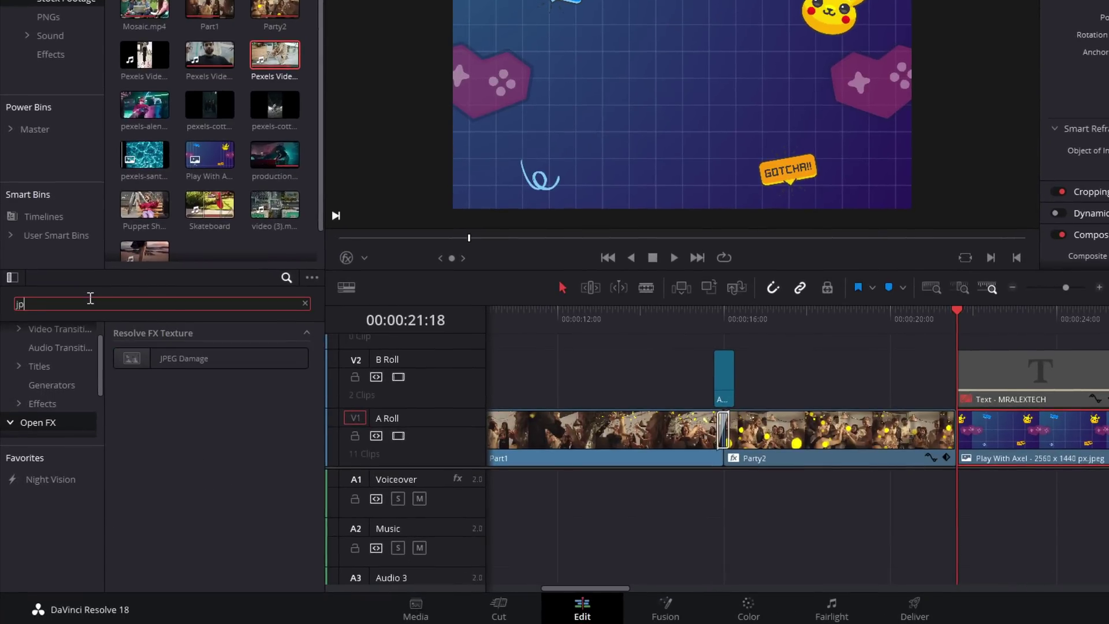
pyautogui.click(988, 460)
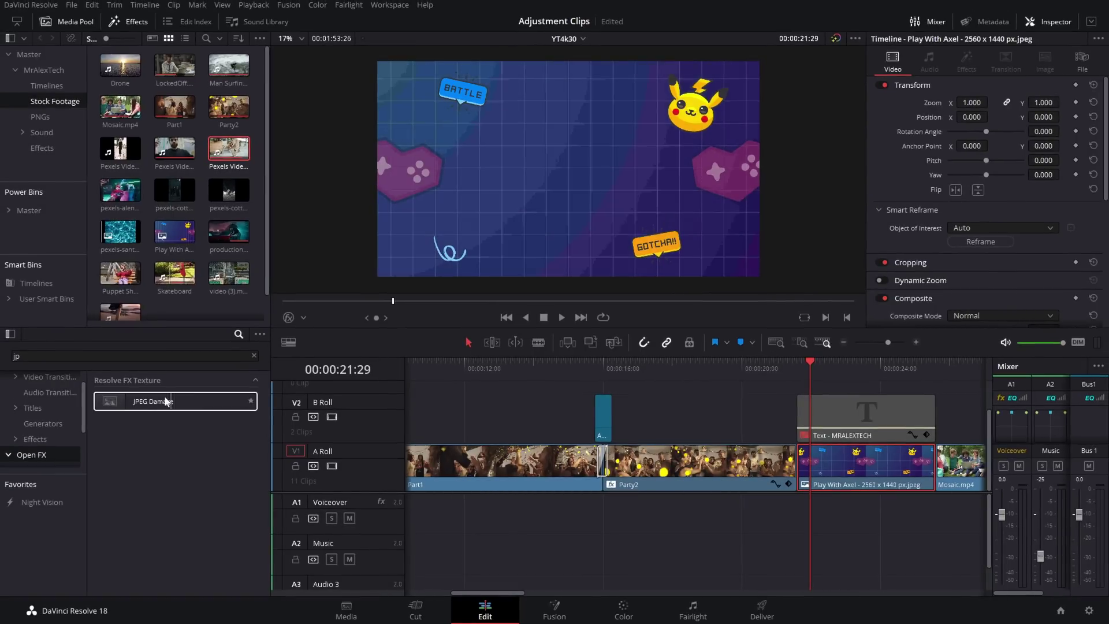
pyautogui.moveTo(132, 401); pyautogui.dragTo(828, 462)
# Step: Set JPEG Damage quality to 61.6 and reset Resolution to its 1.00 default
pyautogui.click(967, 61)
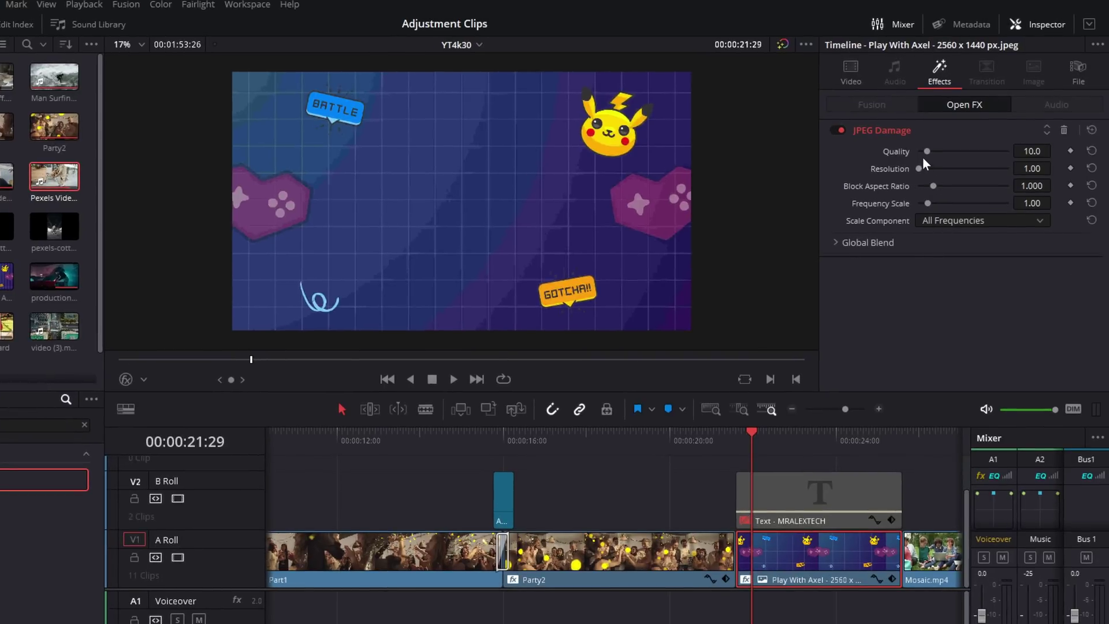
pyautogui.moveTo(925, 151); pyautogui.dragTo(947, 169)
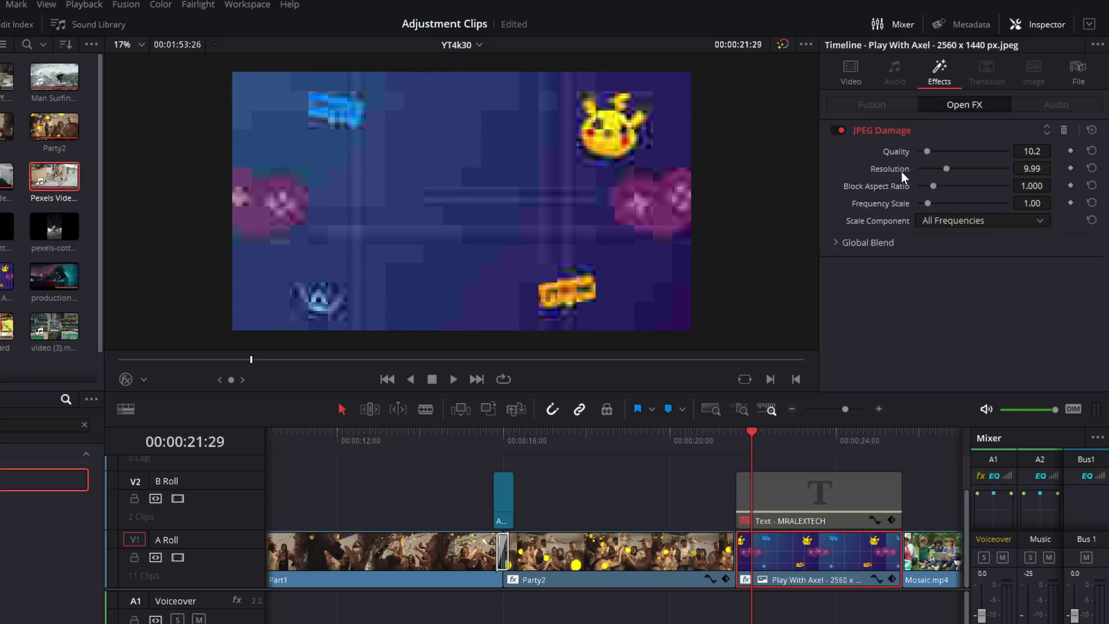
pyautogui.doubleClick(898, 170)
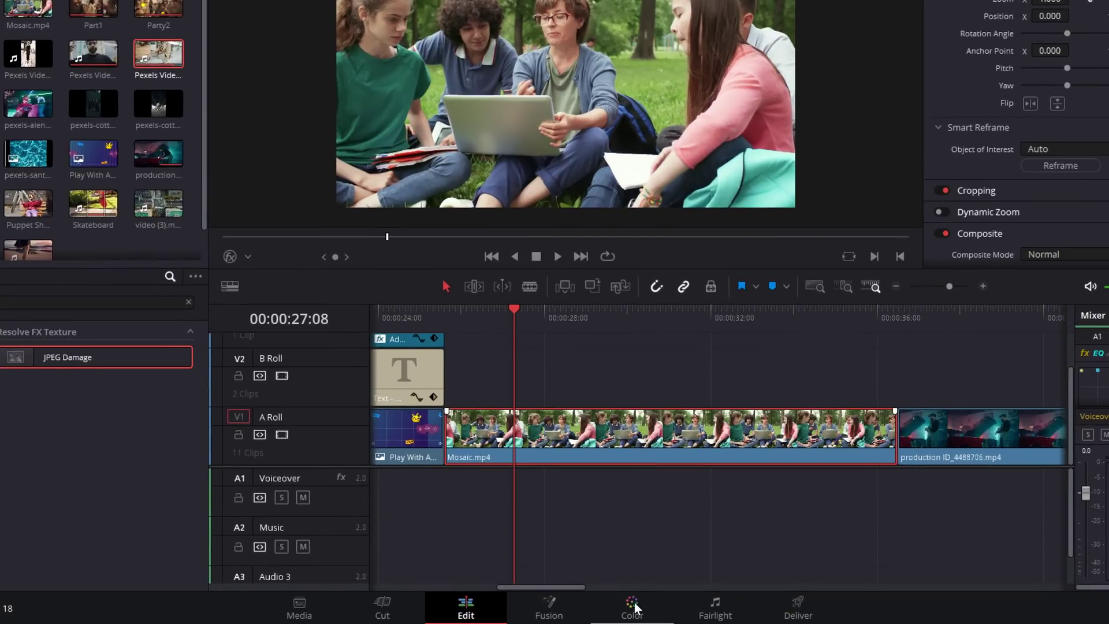
# Step: On the Color page, drag Mosaic Blur from Resolve FX Blur onto the park shot's node 01
pyautogui.click(635, 612)
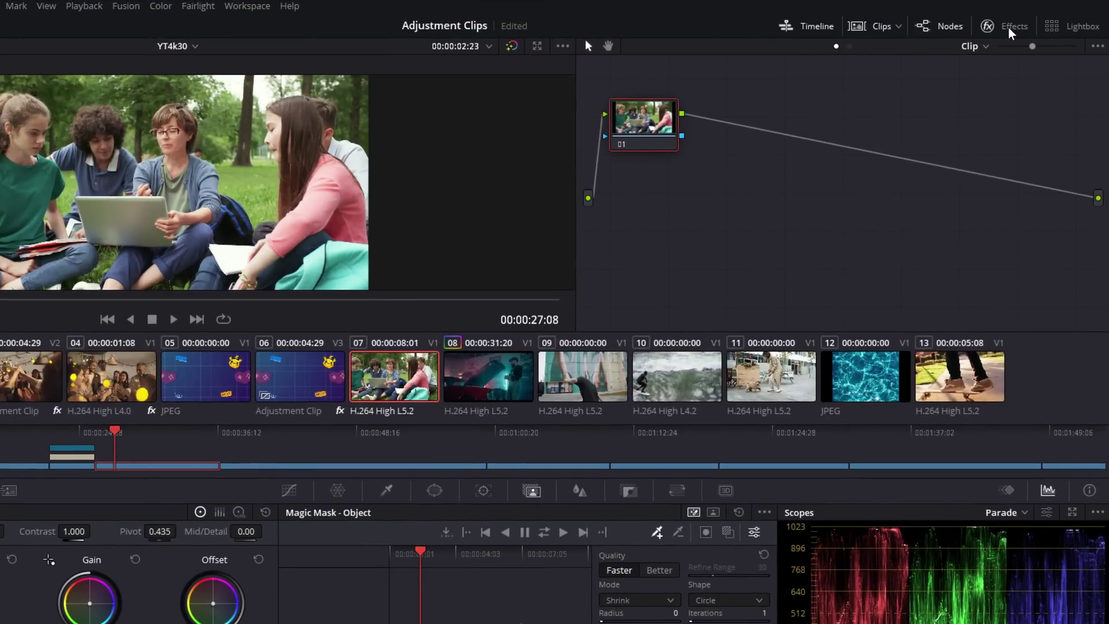
pyautogui.click(1011, 29)
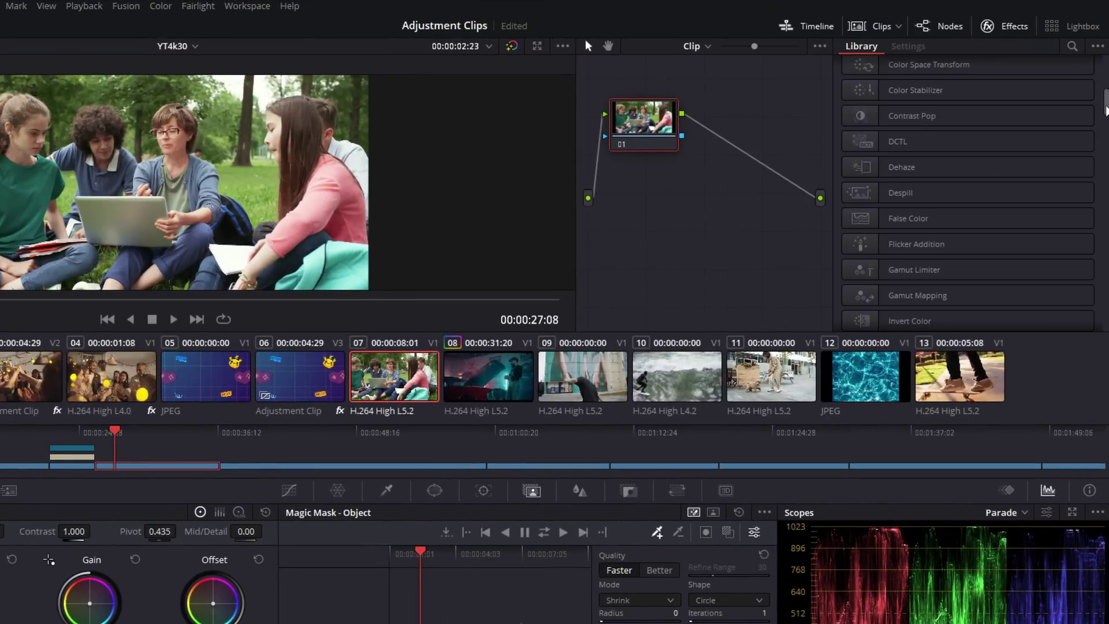
pyautogui.moveTo(1107, 109); pyautogui.dragTo(1107, 52)
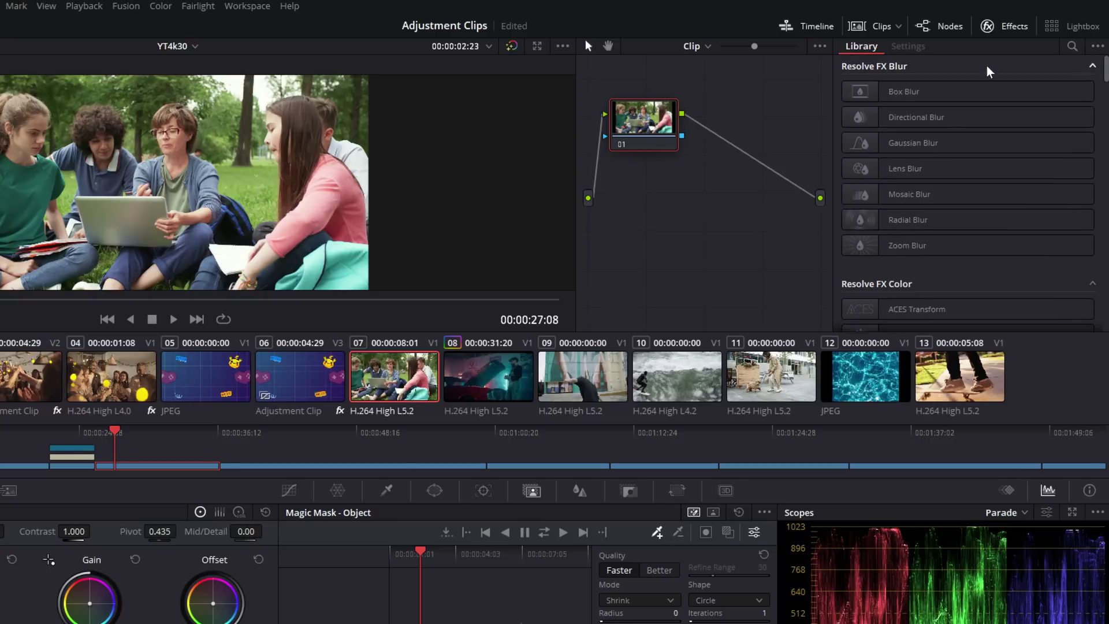
pyautogui.moveTo(939, 200); pyautogui.dragTo(635, 130)
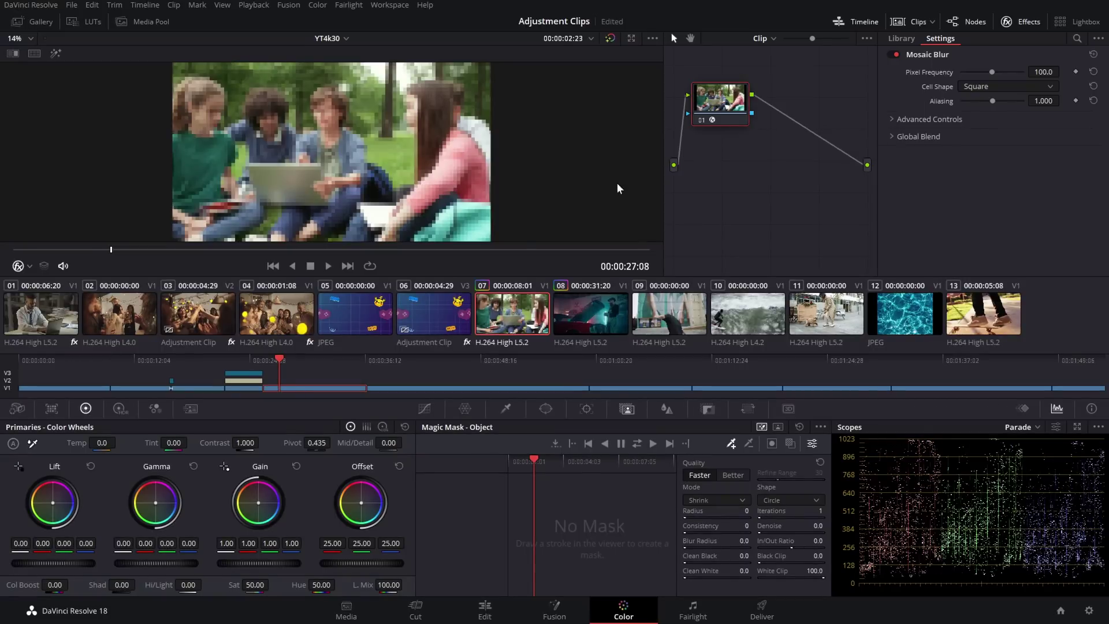
# Step: Undo the full-frame Mosaic Blur and add a circular power window to the shot
pyautogui.hotkey('ctrl', 'z')
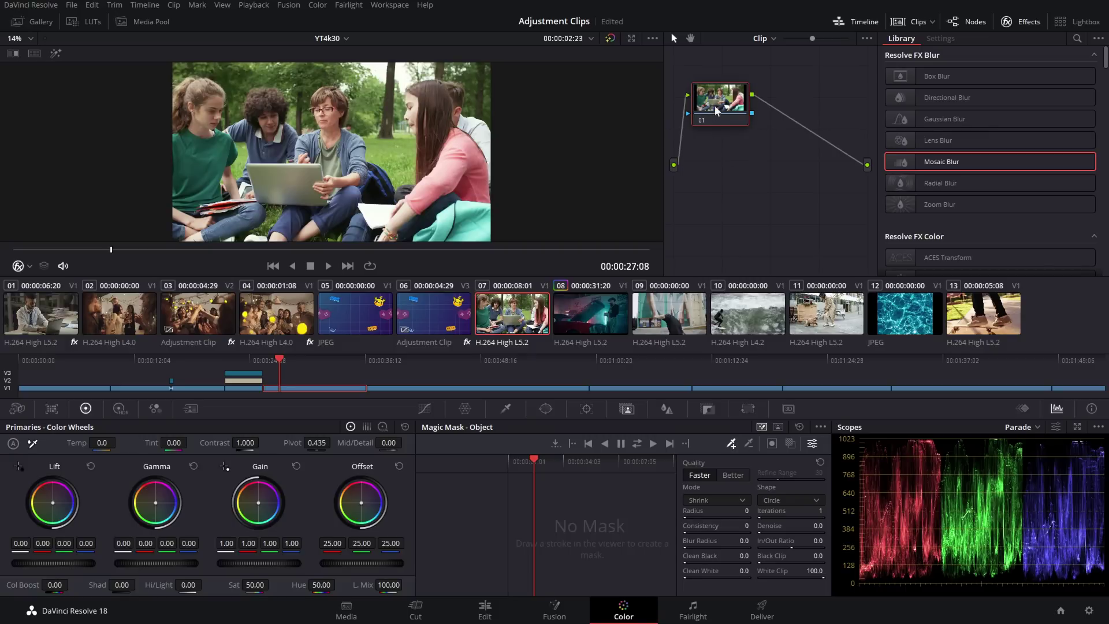
pyautogui.moveTo(709, 111); pyautogui.dragTo(727, 112)
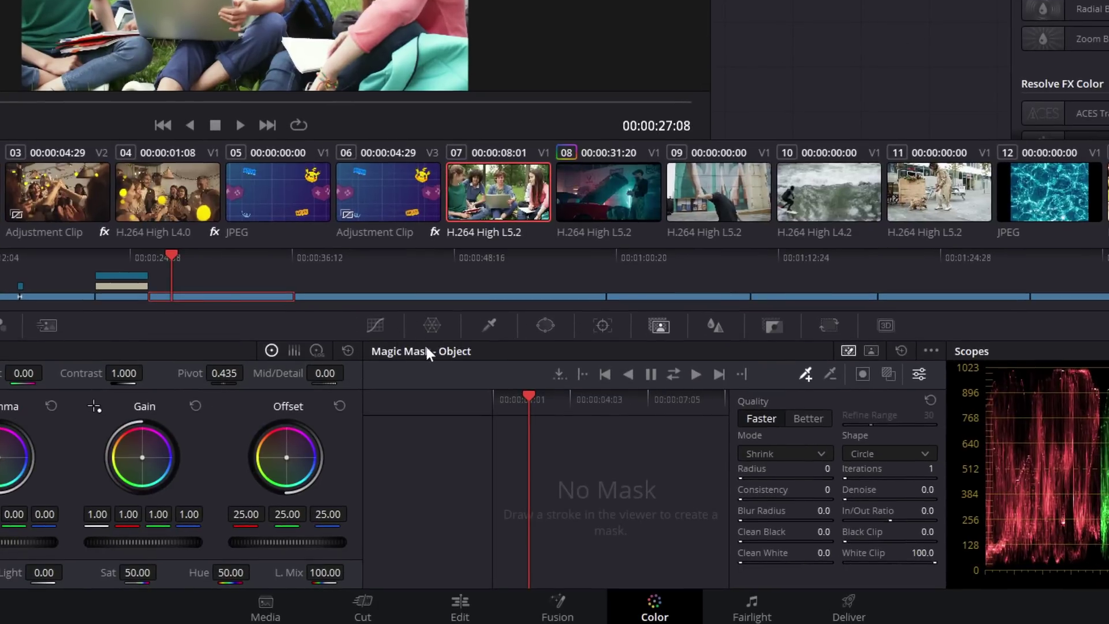
pyautogui.click(547, 325)
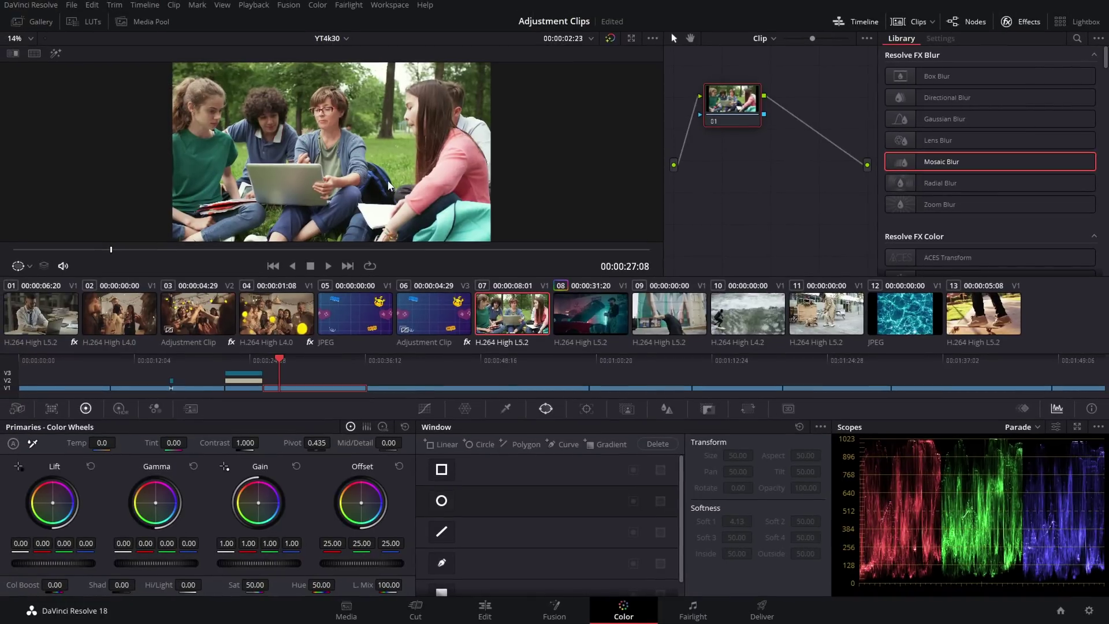
pyautogui.click(442, 502)
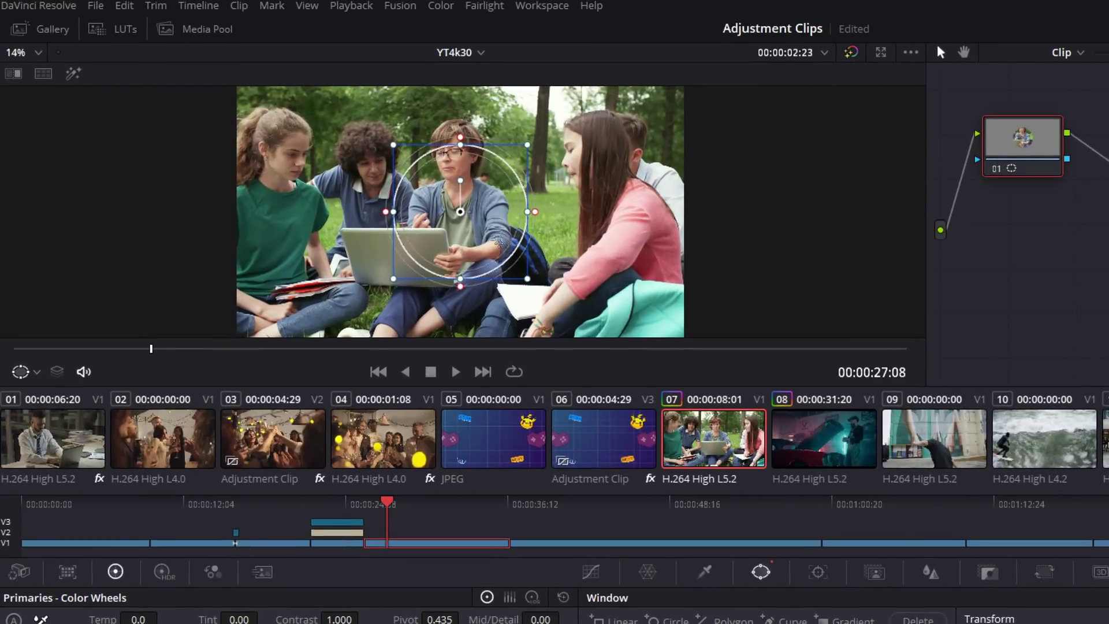
# Step: Shrink the circle and move it onto the glasses-wearing student's face (Pan 49.49, Tilt 55.87)
pyautogui.moveTo(530, 285); pyautogui.dragTo(451, 158)
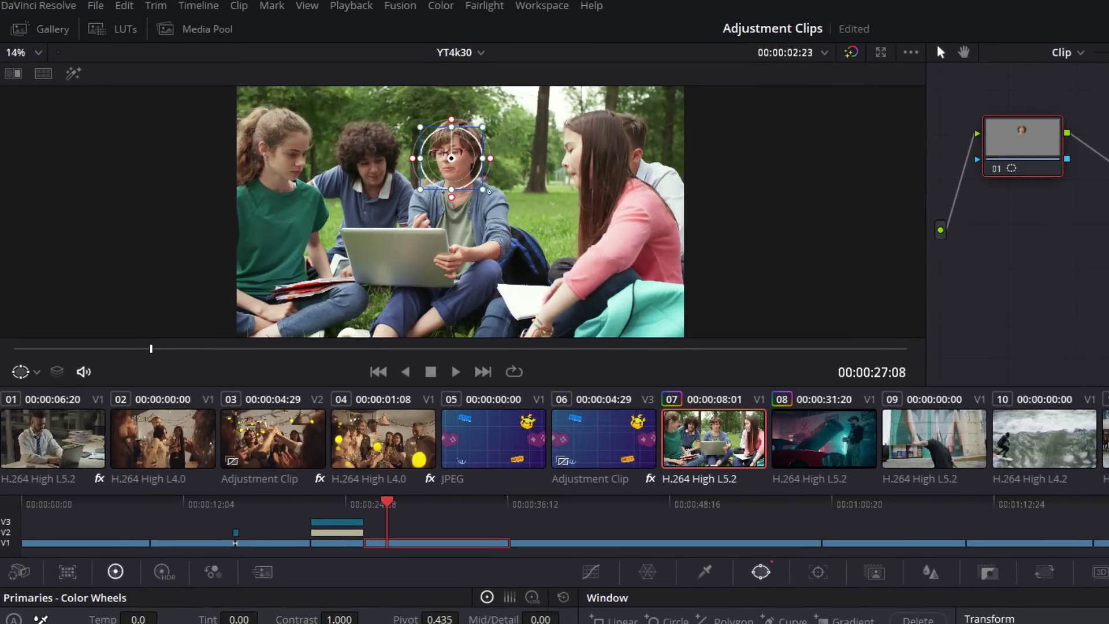
pyautogui.moveTo(488, 193); pyautogui.dragTo(482, 194)
pyautogui.moveTo(453, 157); pyautogui.dragTo(456, 154)
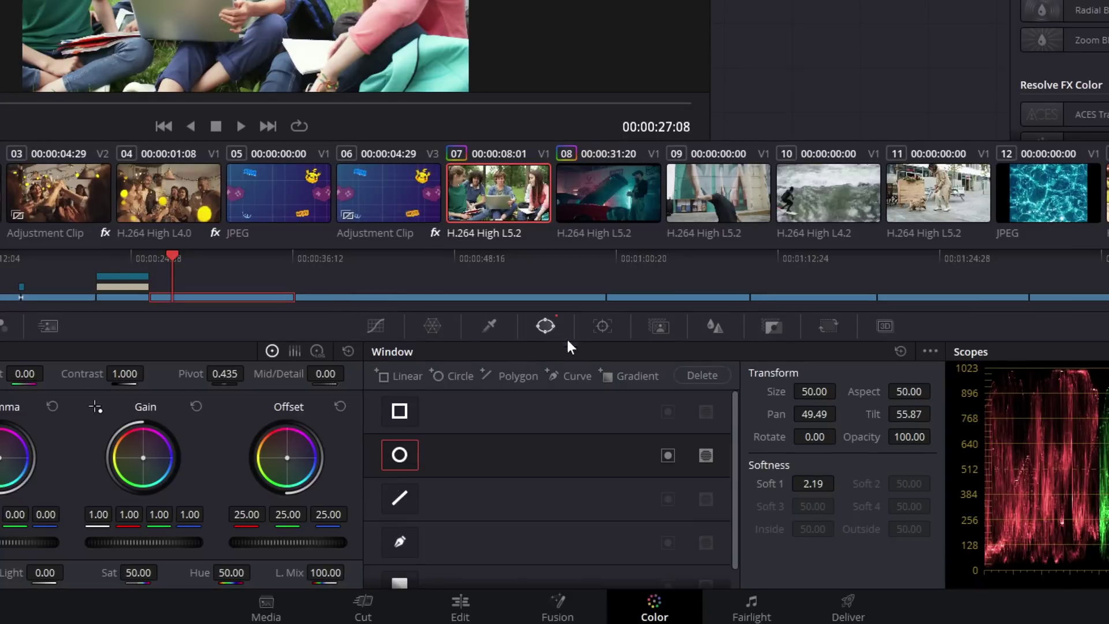
# Step: Track the circular window forward with 3D tracking off, then return to the clip start
pyautogui.click(602, 327)
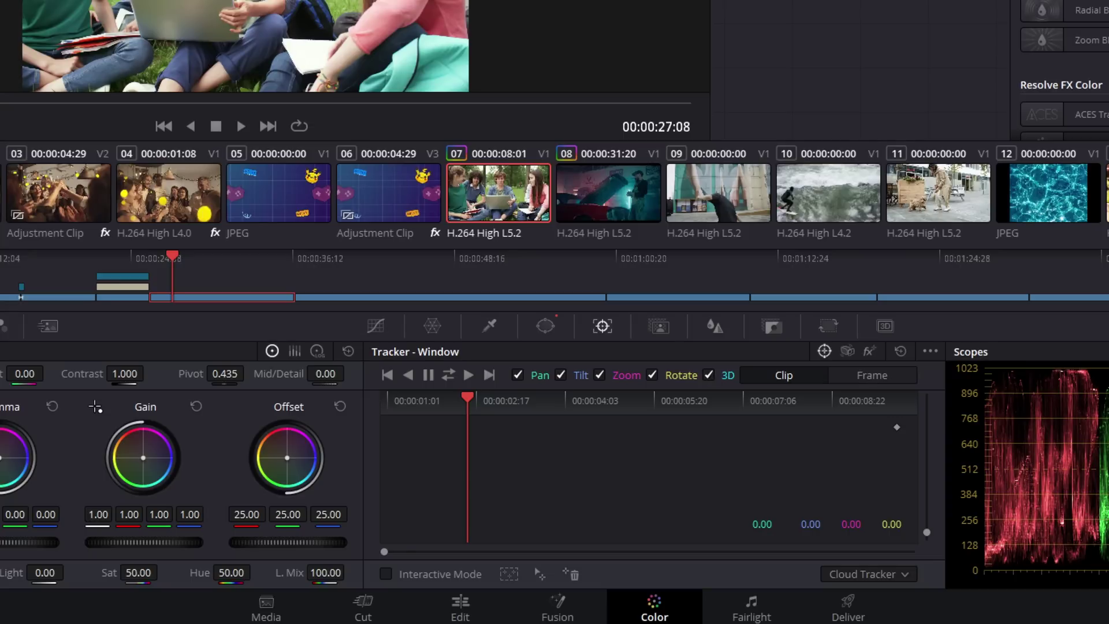
pyautogui.click(708, 376)
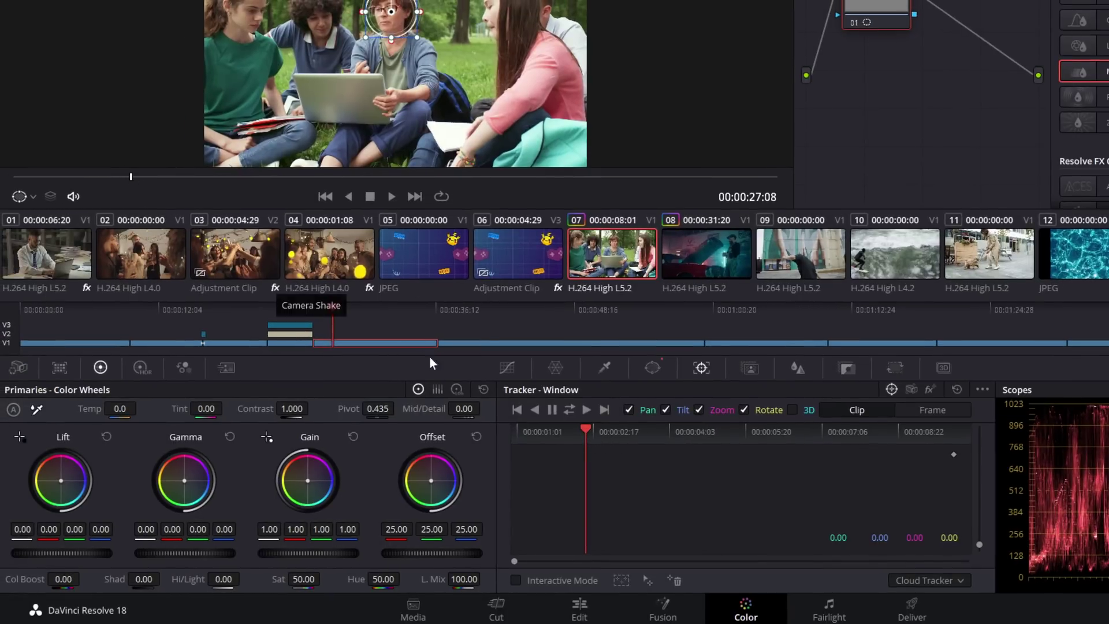
pyautogui.click(569, 409)
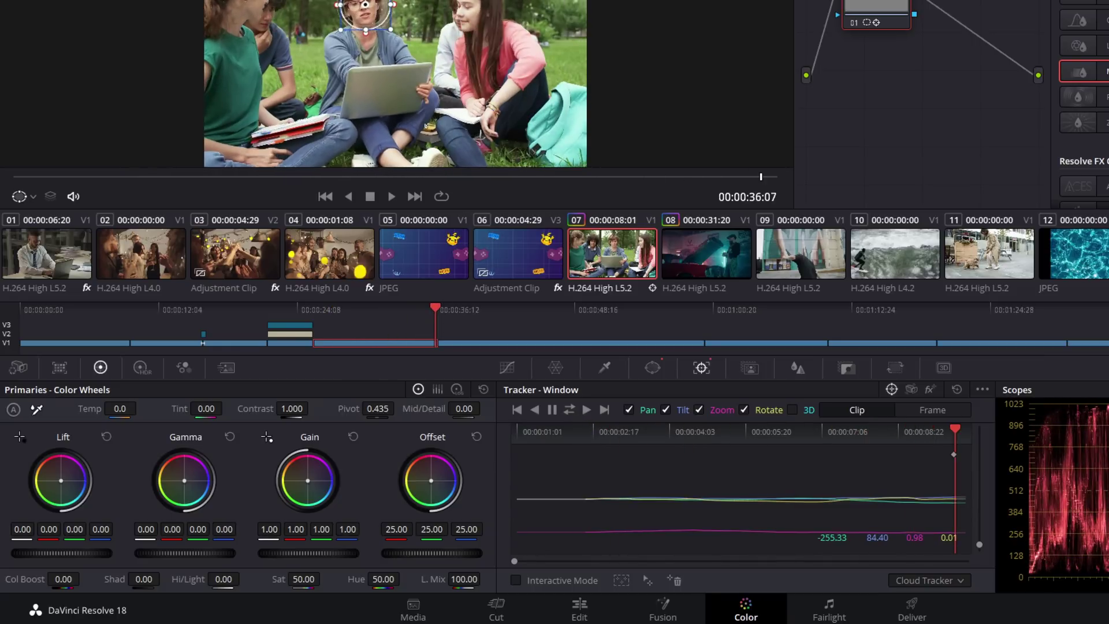
pyautogui.press('Up')
pyautogui.press('Up')
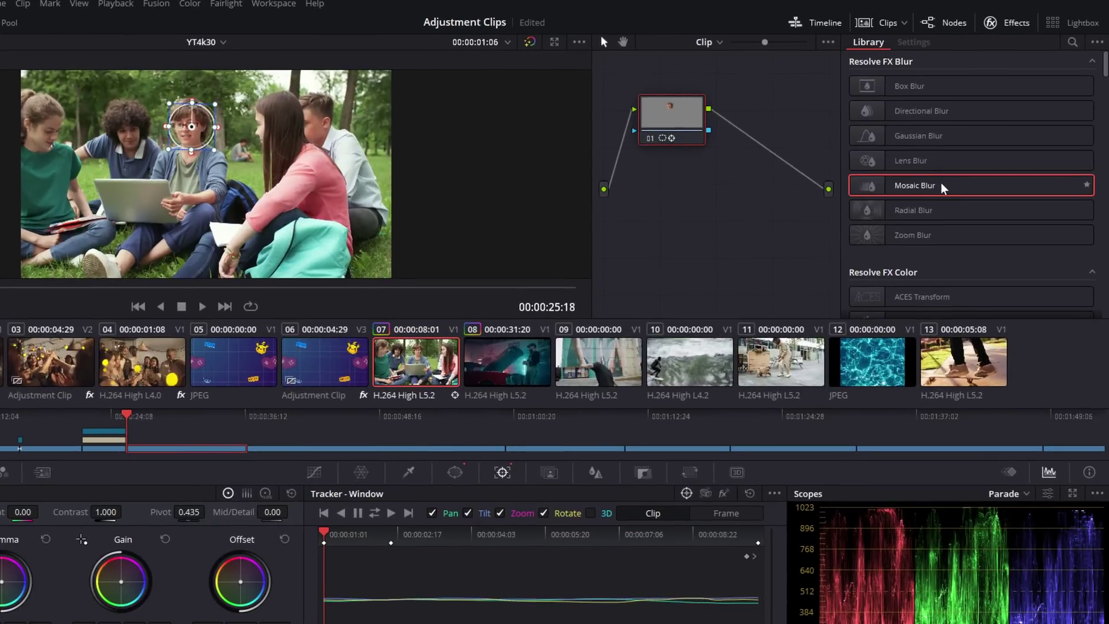
# Step: Apply Mosaic Blur to node 01 at Pixel Frequency 47.9 and play the tracked face blur
pyautogui.moveTo(943, 188); pyautogui.dragTo(659, 140)
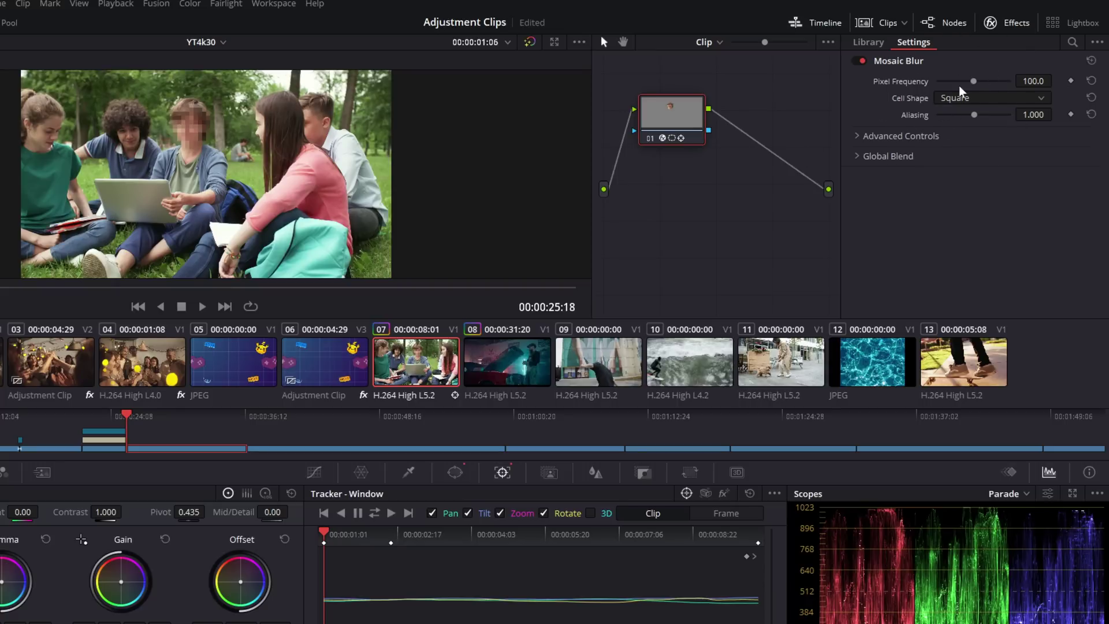
pyautogui.moveTo(965, 85)
pyautogui.mouseDown()
pyautogui.moveTo(940, 83)
pyautogui.moveTo(981, 81)
pyautogui.mouseUp()
pyautogui.press('space')
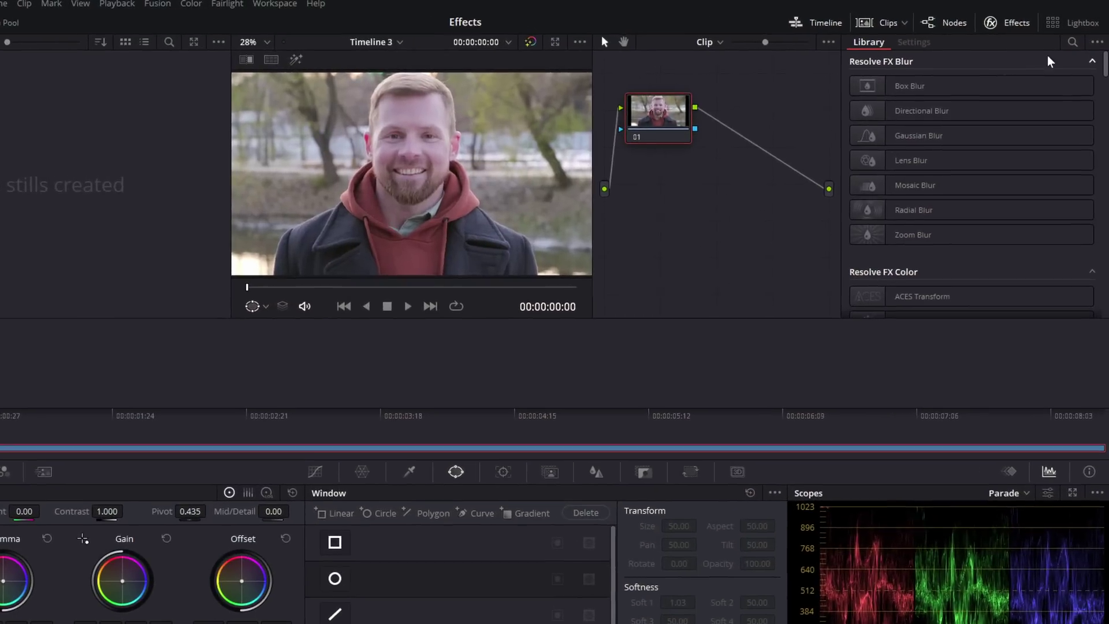
# Step: Search effects for 'face', apply Face Refinement to the man's clip, and analyse his face
pyautogui.click(1073, 43)
pyautogui.write('face')
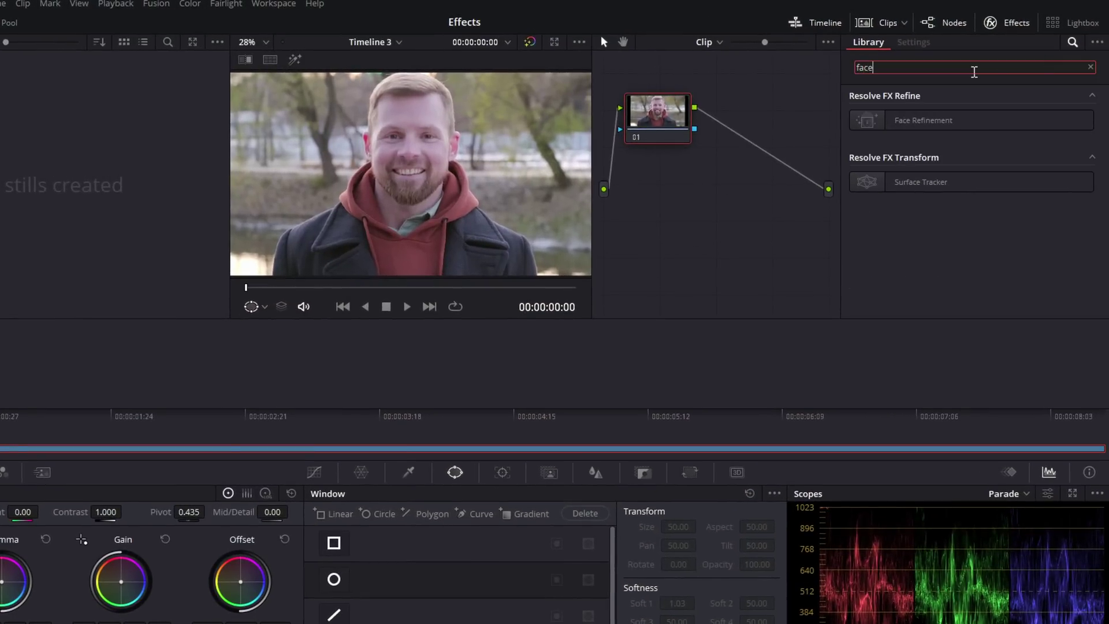
pyautogui.doubleClick(939, 127)
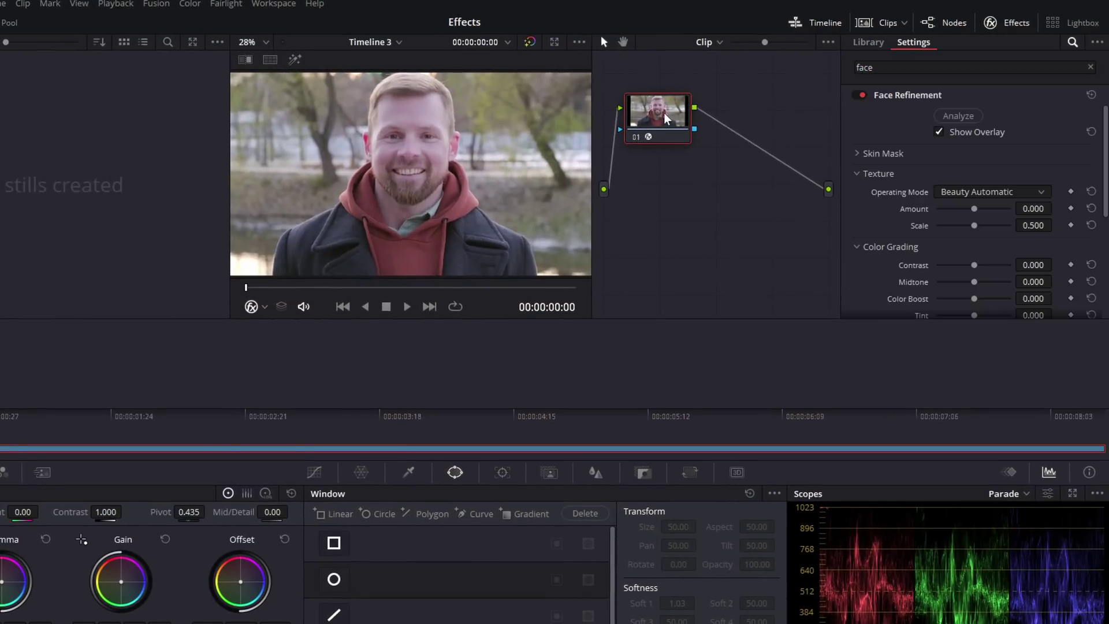
pyautogui.click(975, 117)
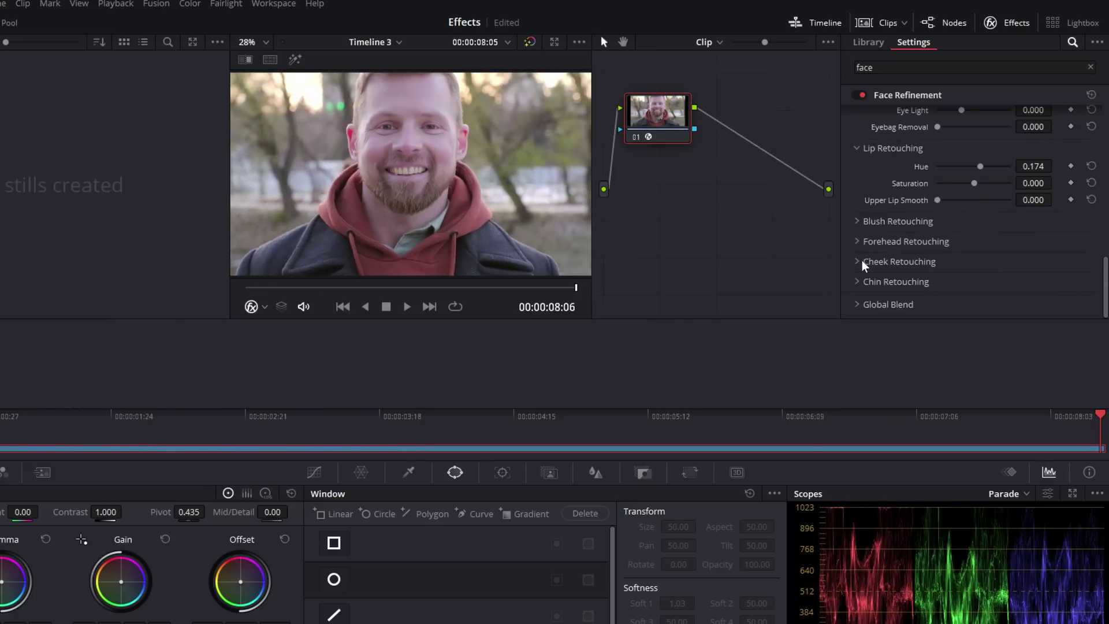
# Step: Raise the Cheek Retouching hue to 1.000 and add Object Removal as a new node
pyautogui.click(865, 263)
pyautogui.scroll(-1, 944, 249)
pyautogui.moveTo(974, 246)
pyautogui.mouseDown()
pyautogui.moveTo(1023, 250)
pyautogui.moveTo(982, 263)
pyautogui.moveTo(1020, 263)
pyautogui.mouseUp()
pyautogui.scroll(3, 434, 147)
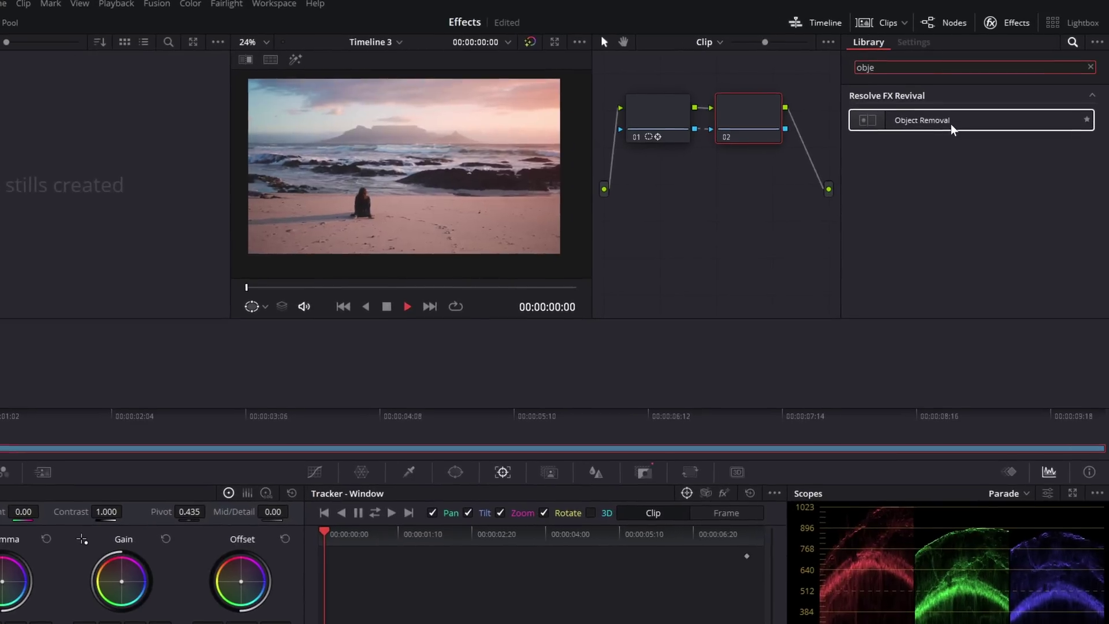
pyautogui.moveTo(974, 108); pyautogui.dragTo(750, 123)
# Step: Run Object Removal's Scene Analysis on the beach clip and play it back to check
pyautogui.click(972, 156)
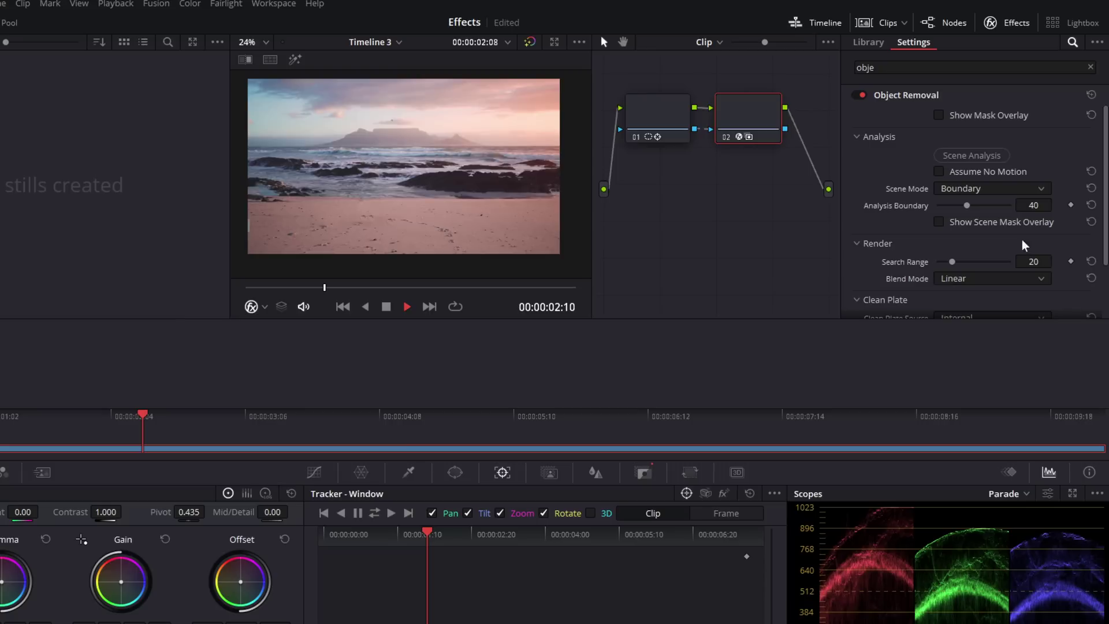
pyautogui.scroll(-3, 998, 283)
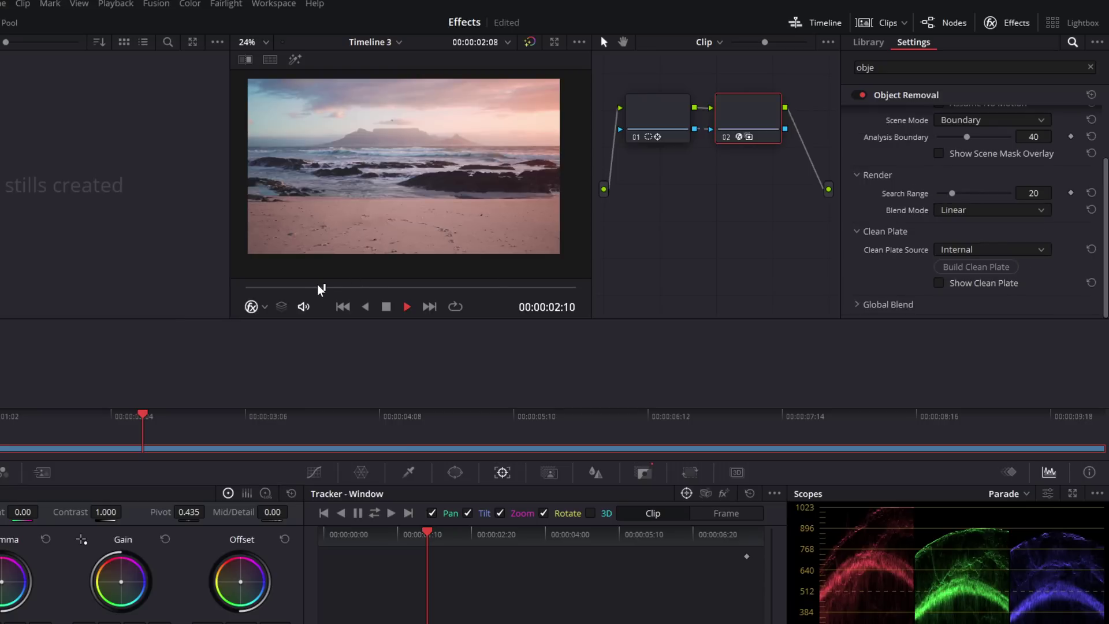
pyautogui.moveTo(314, 287); pyautogui.dragTo(227, 290)
pyautogui.press('space')
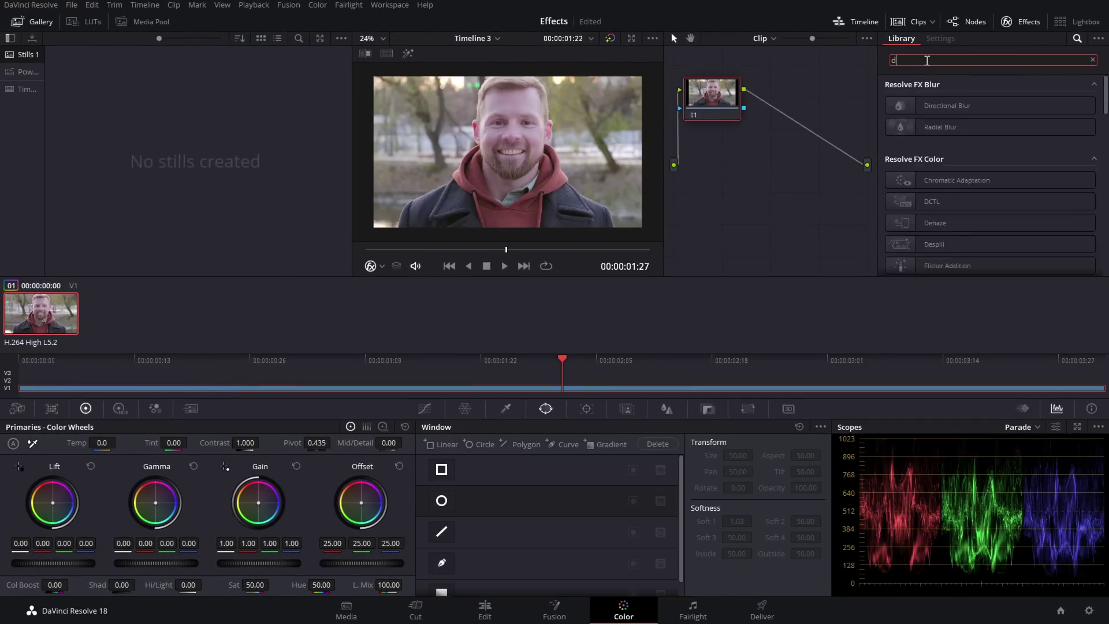
# Step: Add a Depth Map node to the man's clip, preview it, then turn off Depth Map Preview
pyautogui.write('th')
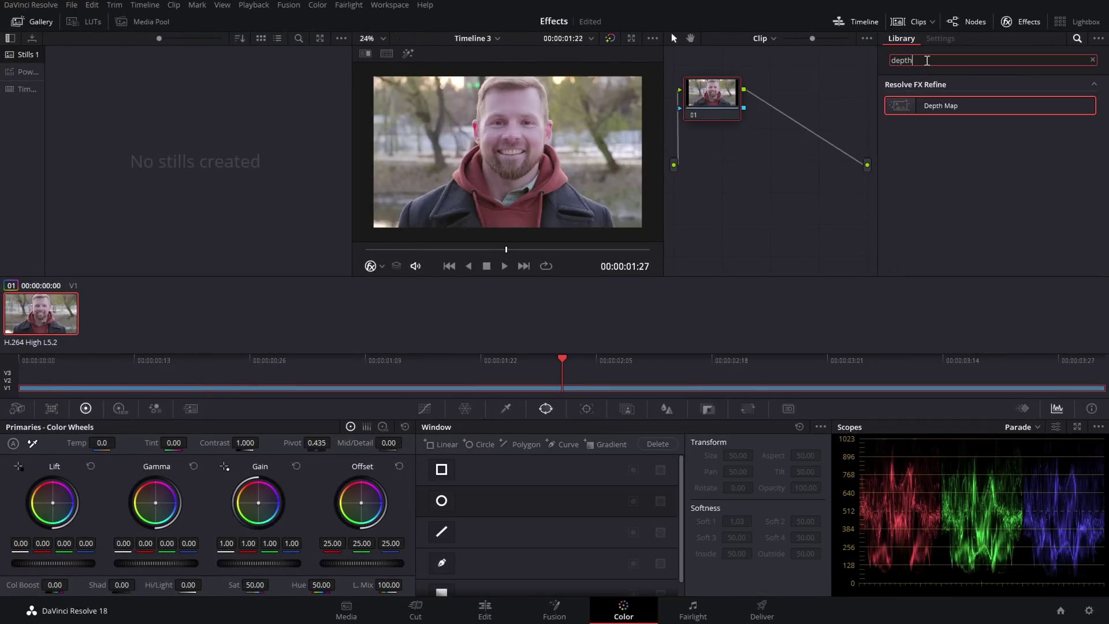
pyautogui.moveTo(960, 113); pyautogui.dragTo(783, 127)
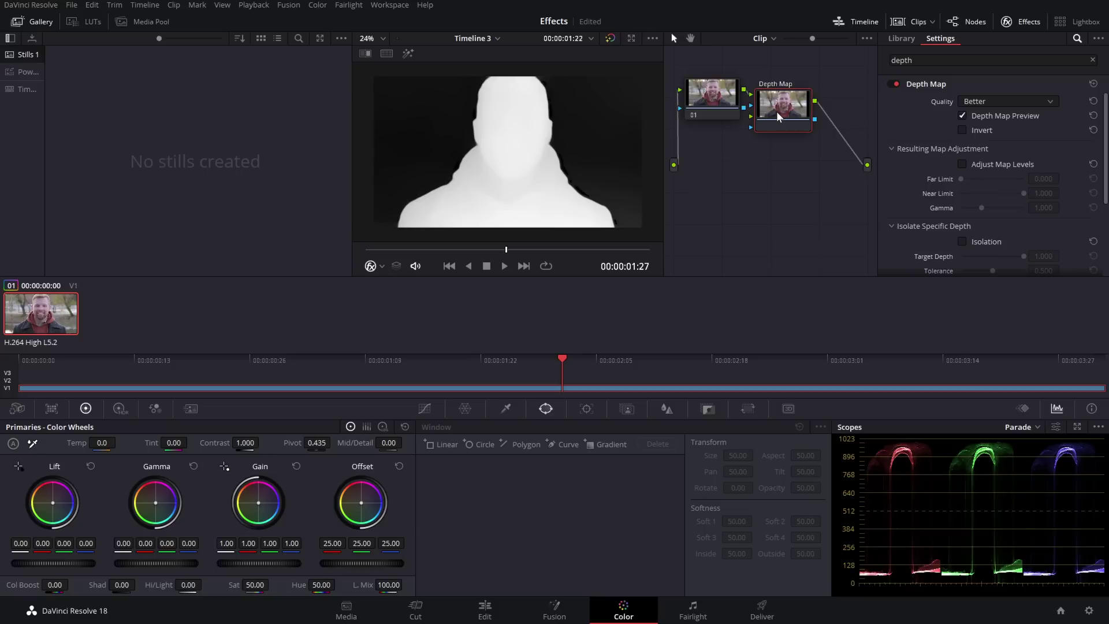
pyautogui.press('space')
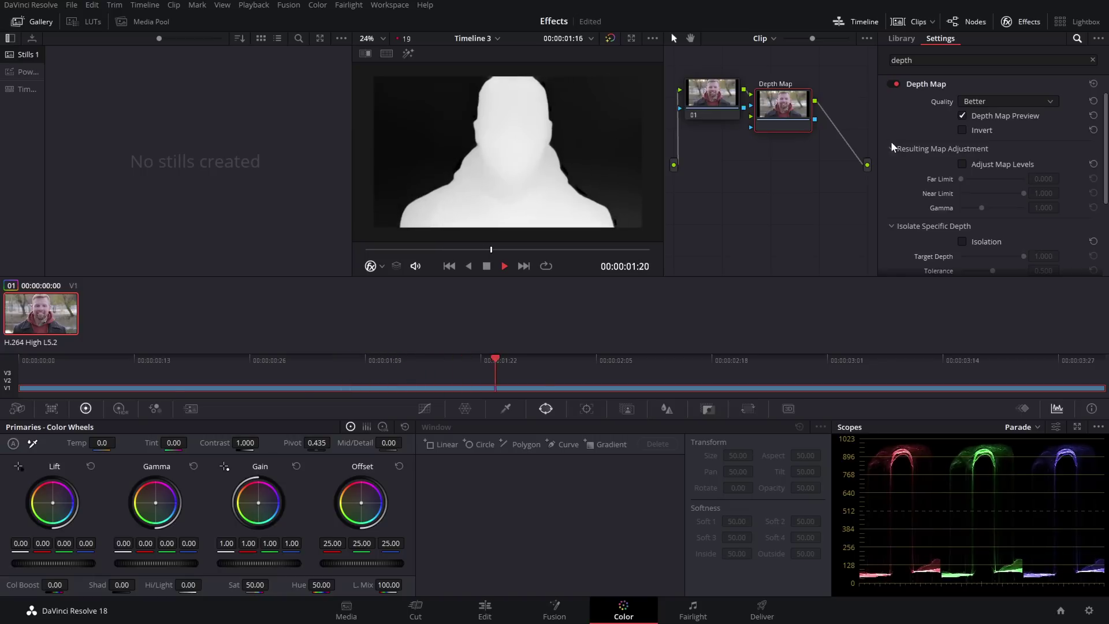
pyautogui.click(962, 117)
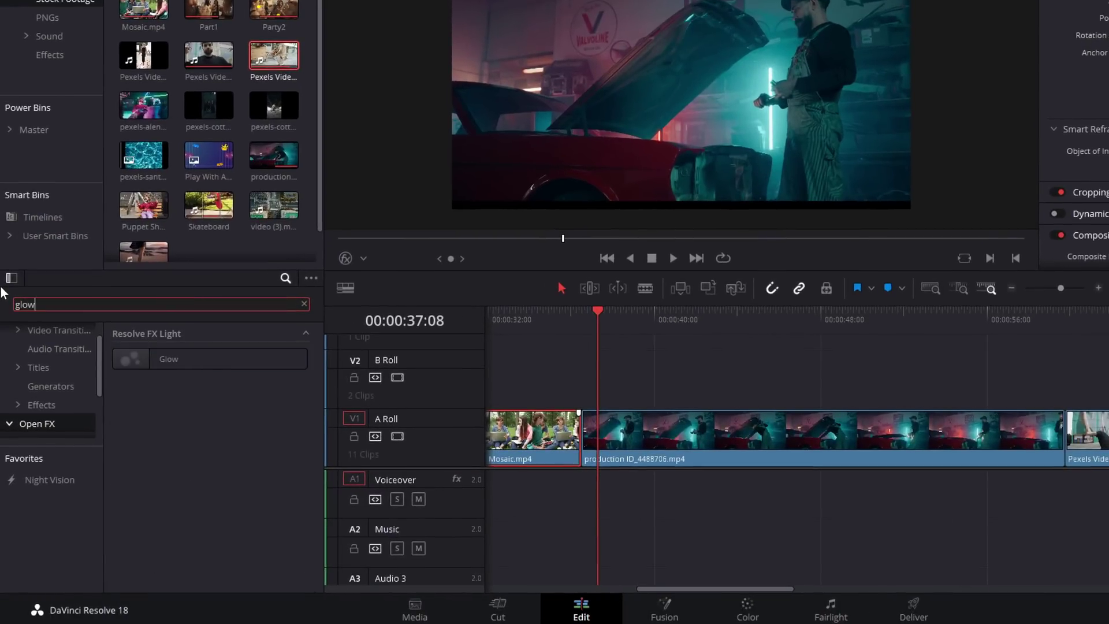
# Step: Apply Glow to the production ID_4488706.mp4 clip and show its settings
pyautogui.moveTo(136, 357); pyautogui.dragTo(748, 431)
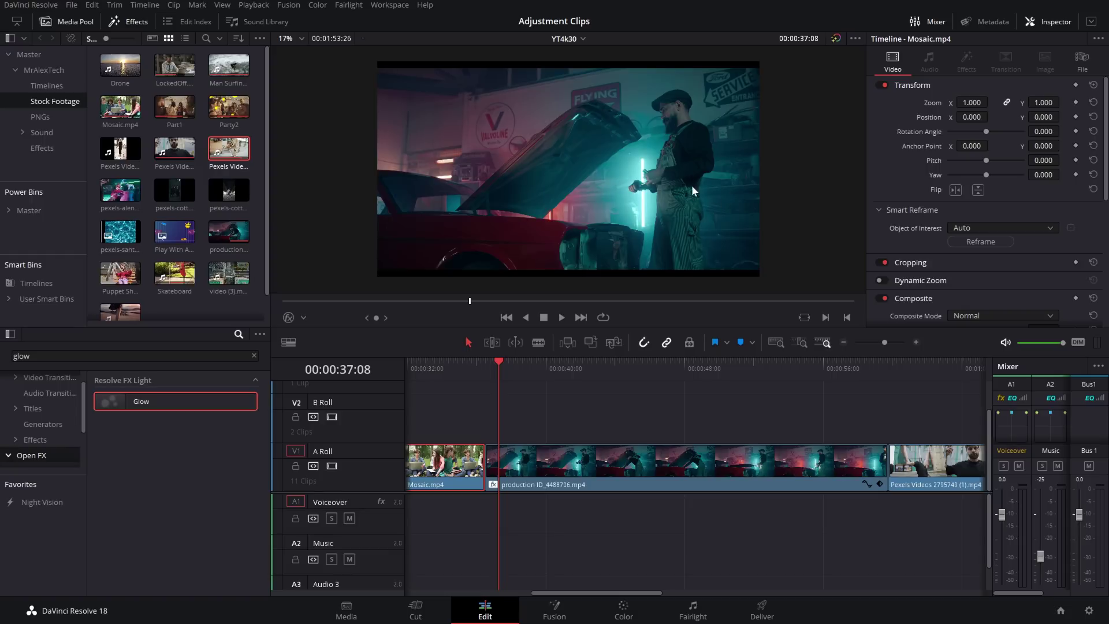
pyautogui.click(691, 462)
pyautogui.click(967, 60)
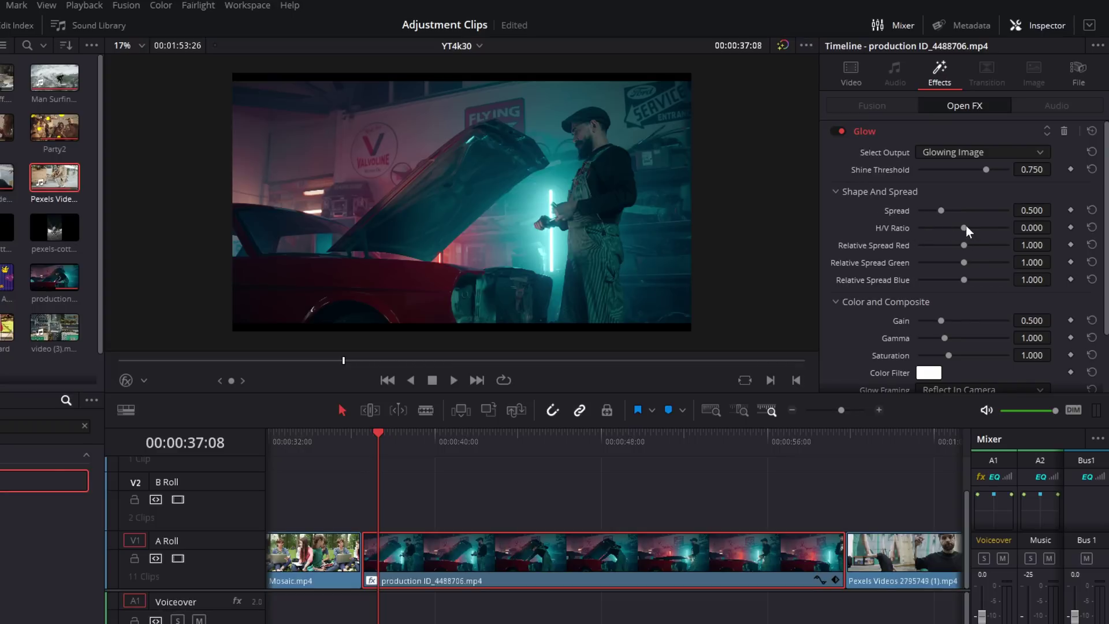
# Step: Set Glow H/V Ratio 0.845, spread 0.791, shine threshold 0.078 and gain 1.411
pyautogui.moveTo(965, 227); pyautogui.dragTo(1002, 228)
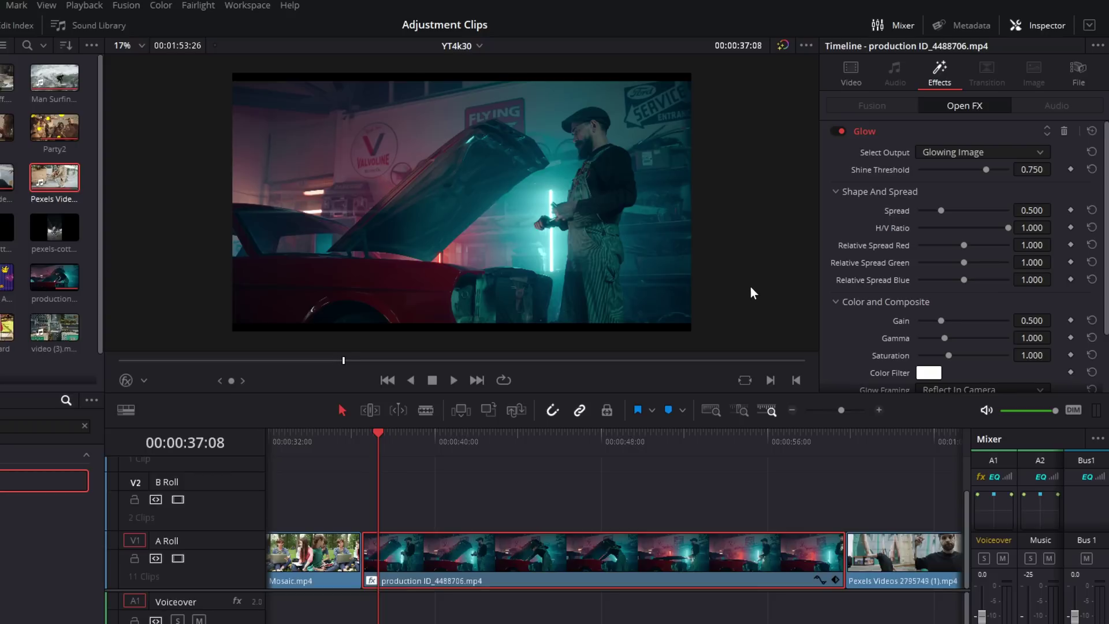
pyautogui.moveTo(942, 213)
pyautogui.mouseDown()
pyautogui.moveTo(921, 215)
pyautogui.moveTo(989, 219)
pyautogui.moveTo(938, 217)
pyautogui.mouseUp()
pyautogui.moveTo(986, 171)
pyautogui.mouseDown()
pyautogui.moveTo(922, 175)
pyautogui.moveTo(999, 178)
pyautogui.moveTo(986, 179)
pyautogui.mouseUp()
pyautogui.moveTo(941, 319); pyautogui.dragTo(977, 334)
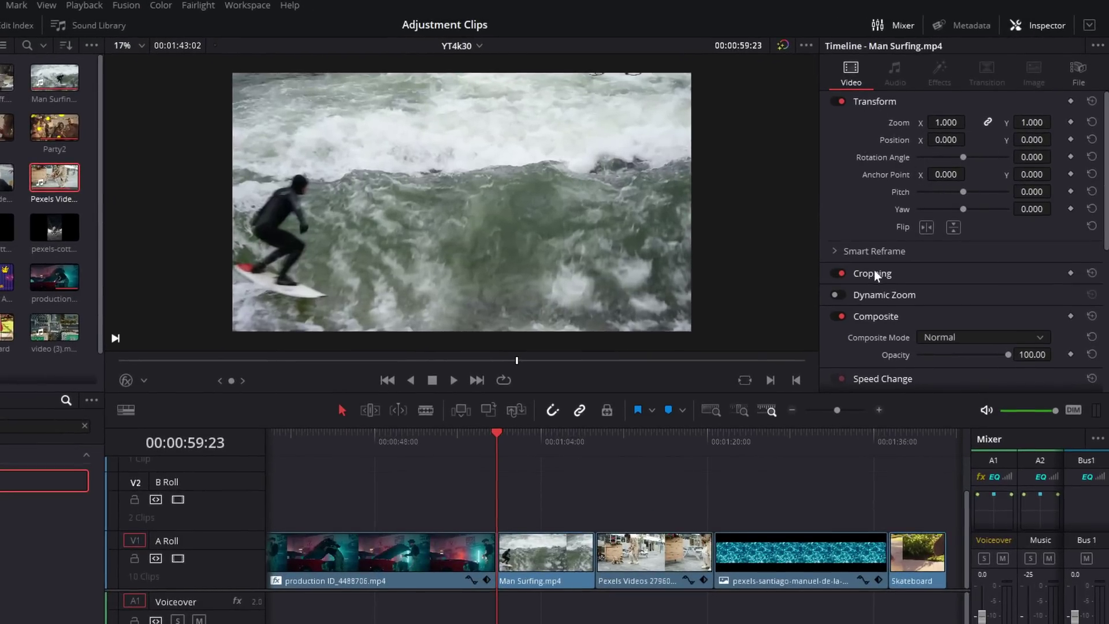
# Step: Zoom the Man Surfing clip to 3.480 under Smart Reframe and play it back
pyautogui.click(834, 251)
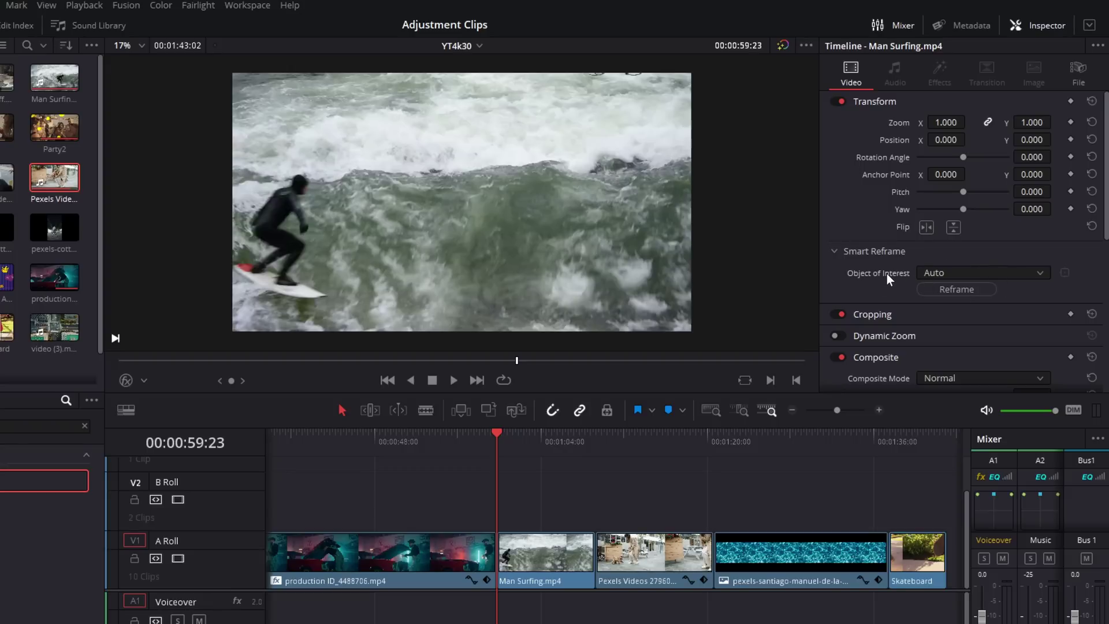
pyautogui.click(535, 555)
pyautogui.press('space')
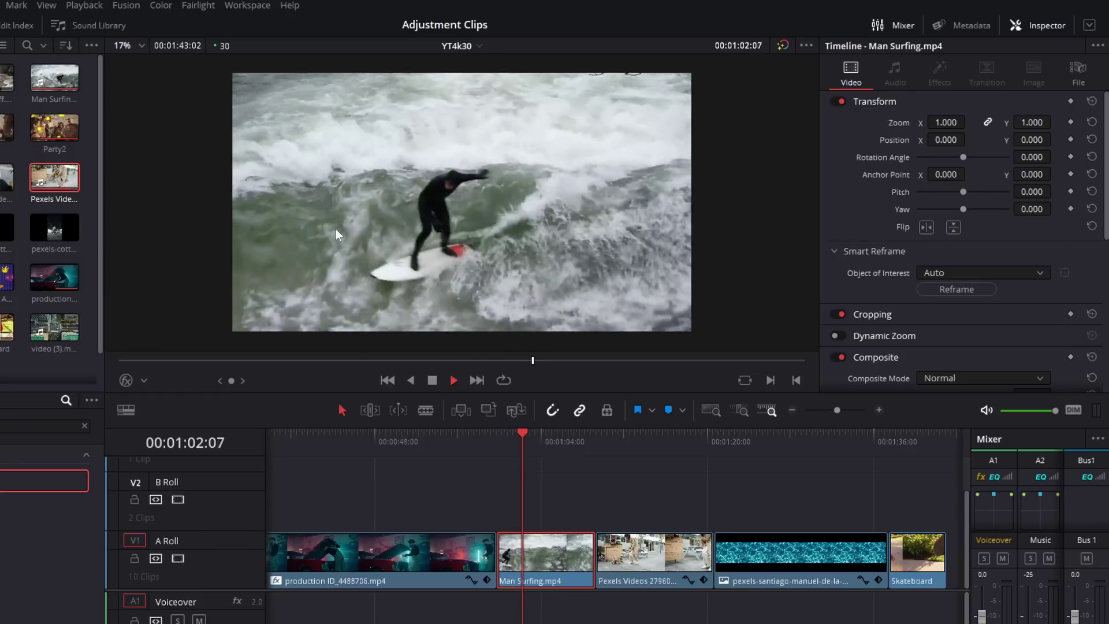
pyautogui.moveTo(934, 123); pyautogui.dragTo(859, 201)
pyautogui.click(506, 441)
pyautogui.press('space')
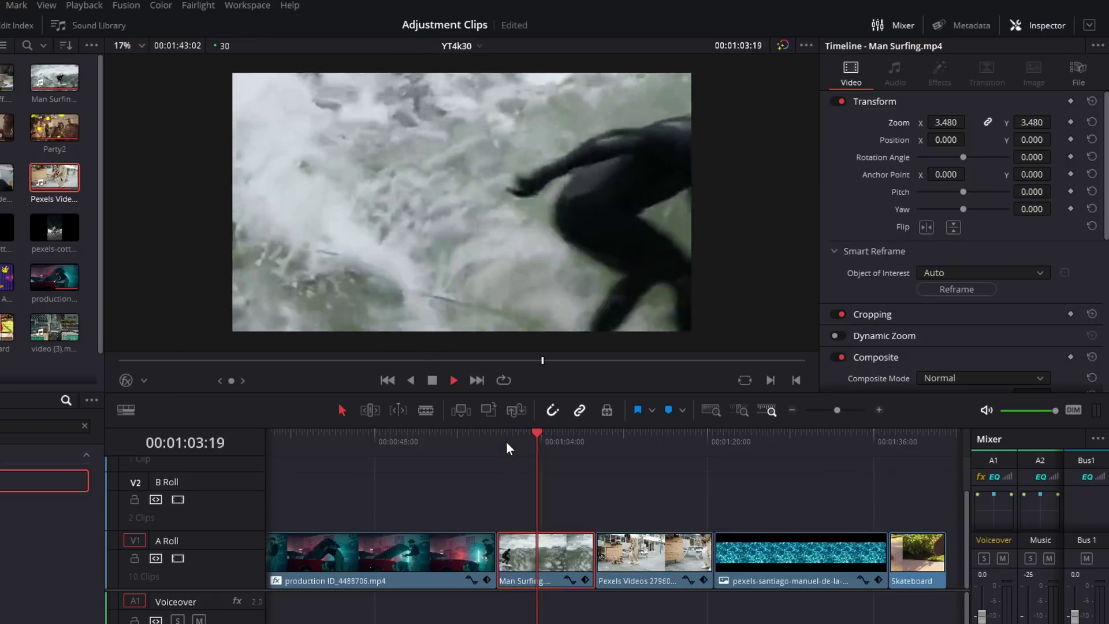
pyautogui.press('space')
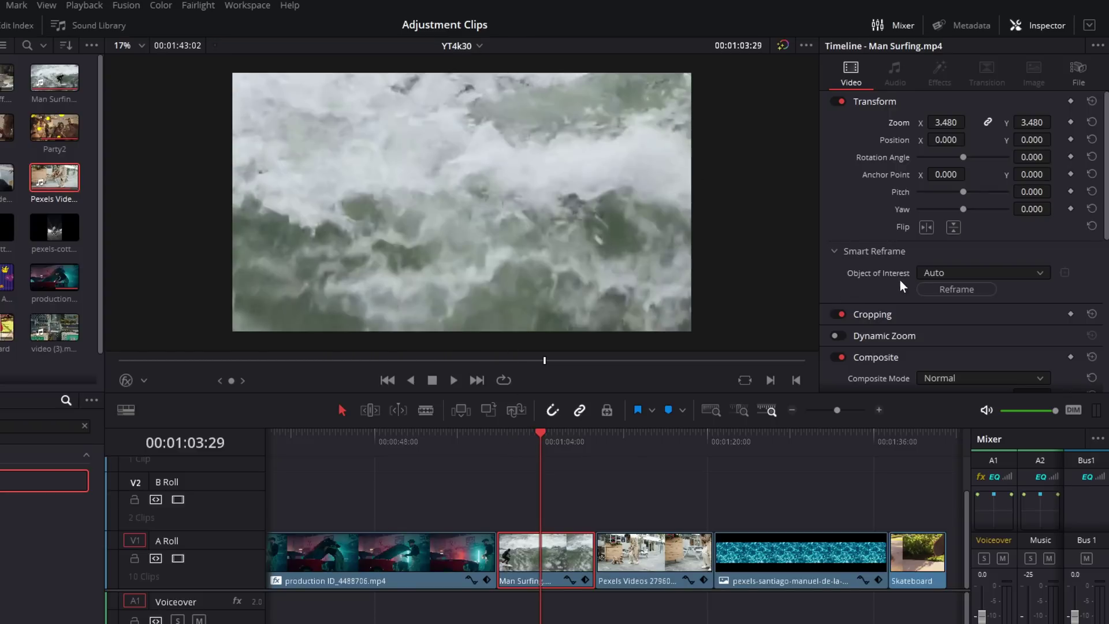
# Step: Run Smart Reframe with Auto object of interest and play the reframed surf clip
pyautogui.click(953, 289)
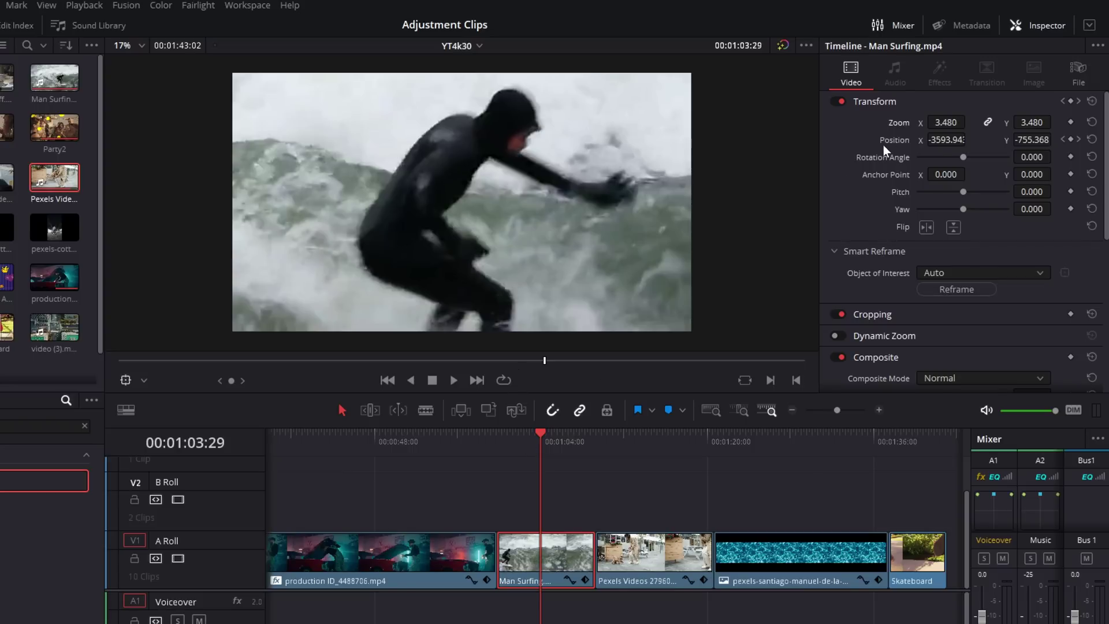
pyautogui.moveTo(550, 444); pyautogui.dragTo(500, 446)
pyautogui.press('space')
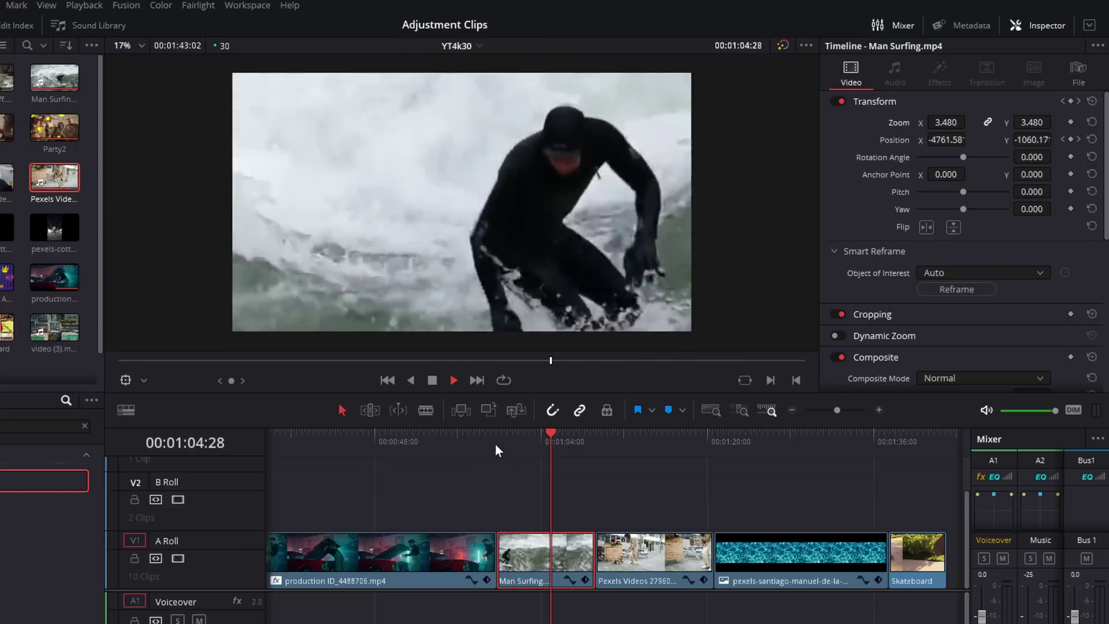
pyautogui.press('space')
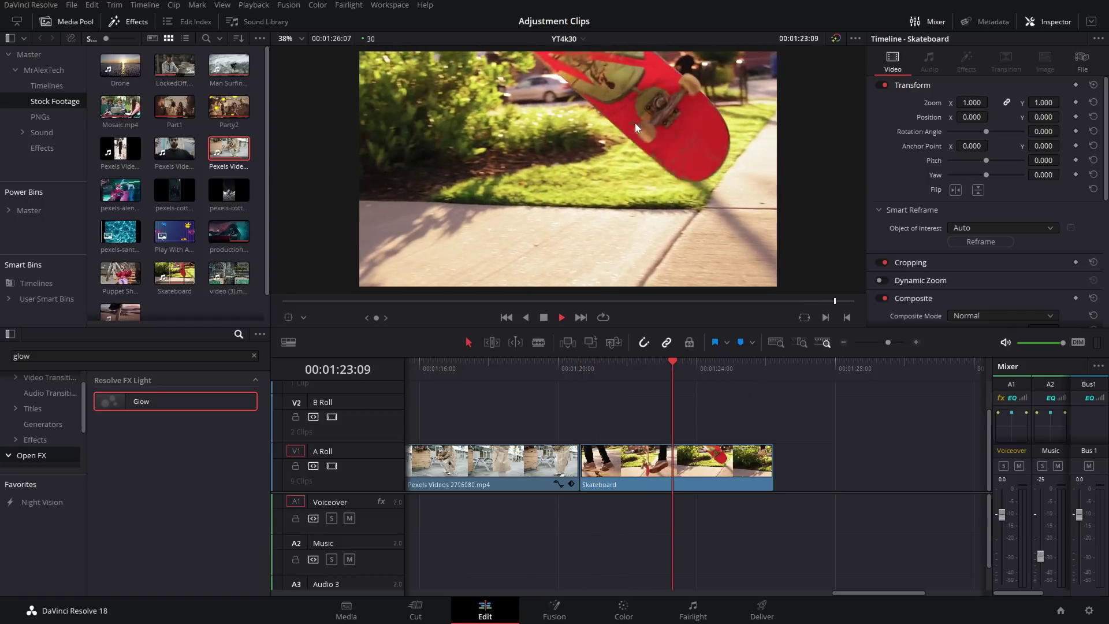
# Step: Set the Skateboard clip's speed to 40% and play the slowed clip
pyautogui.press('space')
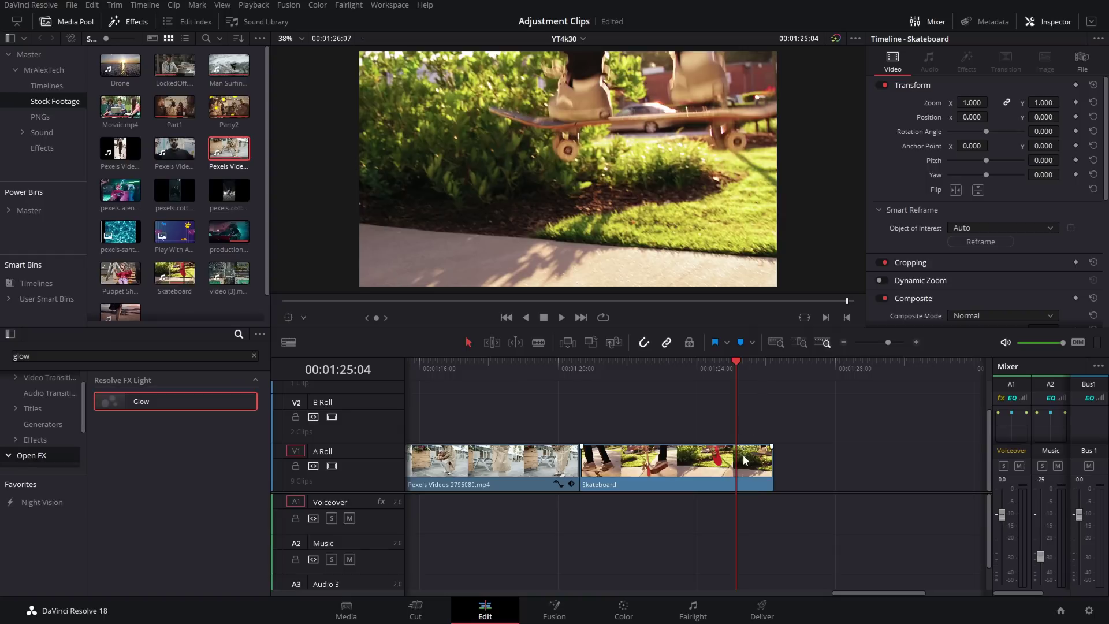
pyautogui.scroll(-3, 931, 315)
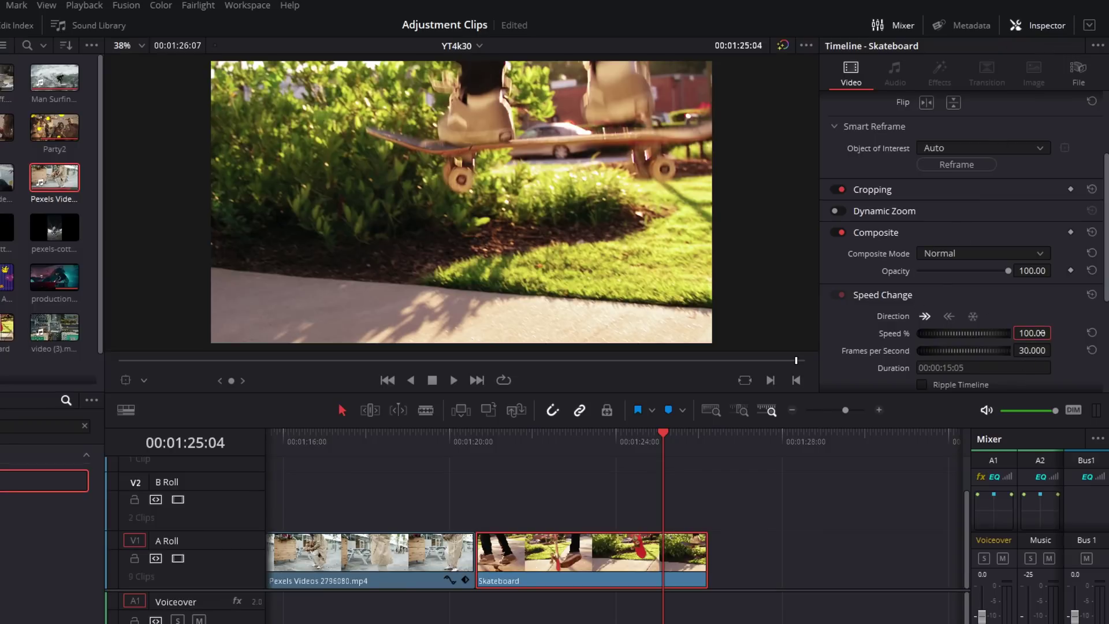
pyautogui.write('0')
pyautogui.press('Return')
pyautogui.click(483, 445)
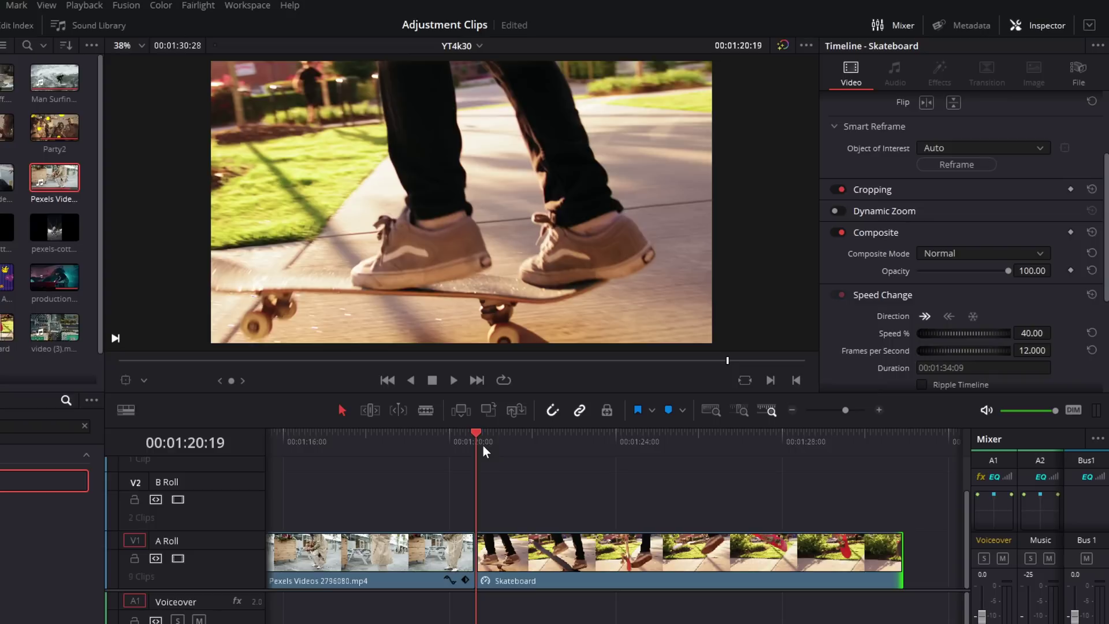
pyautogui.press('space')
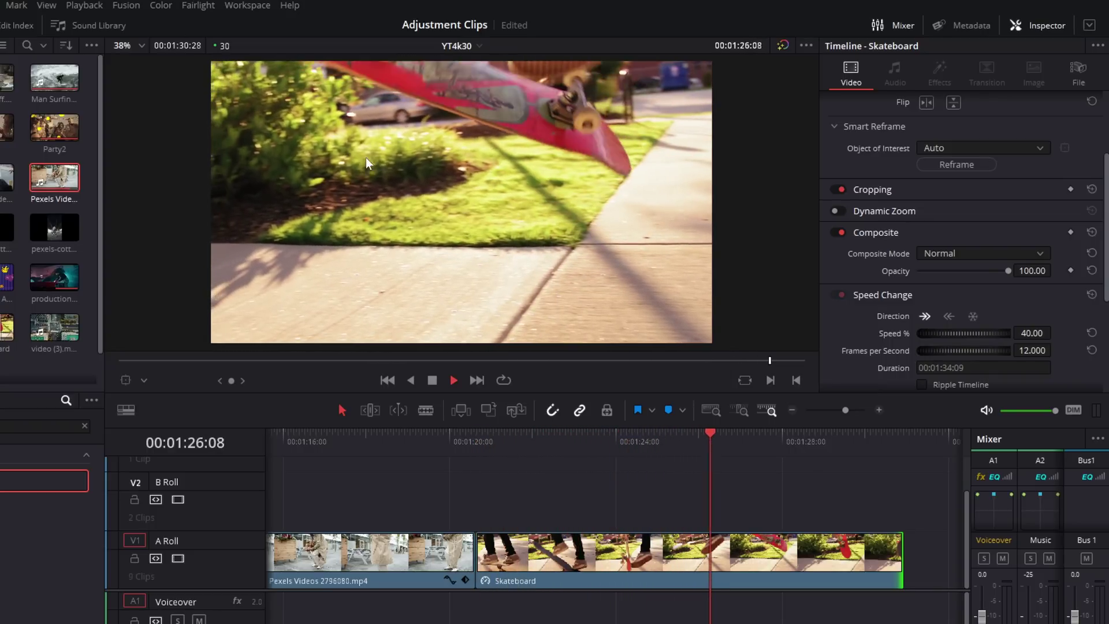
pyautogui.press('space')
# Step: Set Retime Process to Optical Flow, play it, and toggle retiming off and on to compare
pyautogui.scroll(-3, 895, 306)
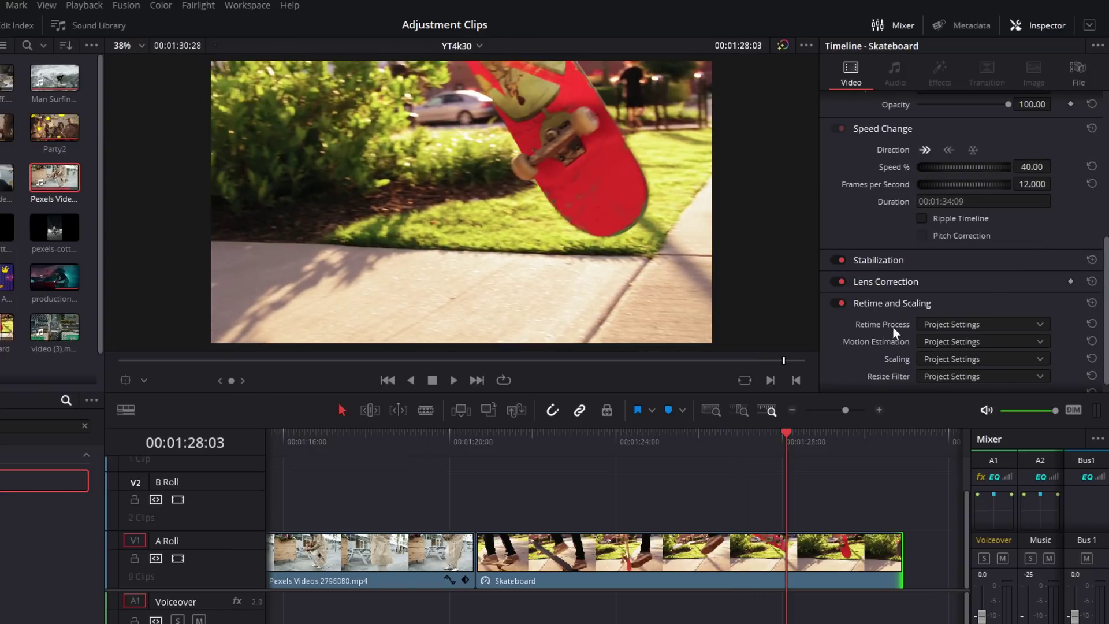
pyautogui.click(938, 324)
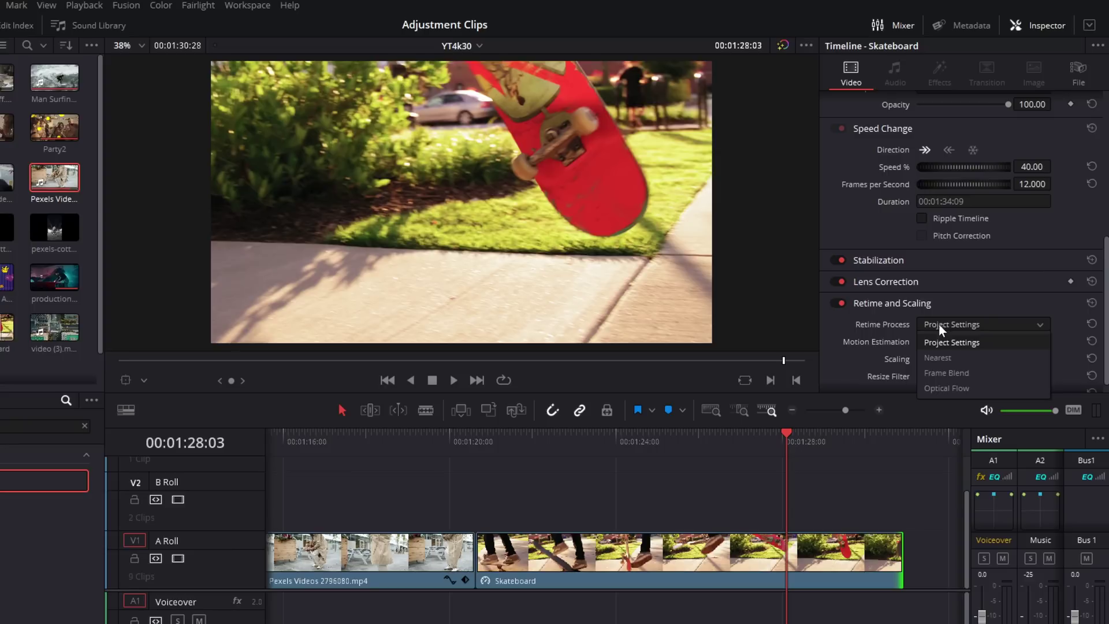
pyautogui.click(969, 387)
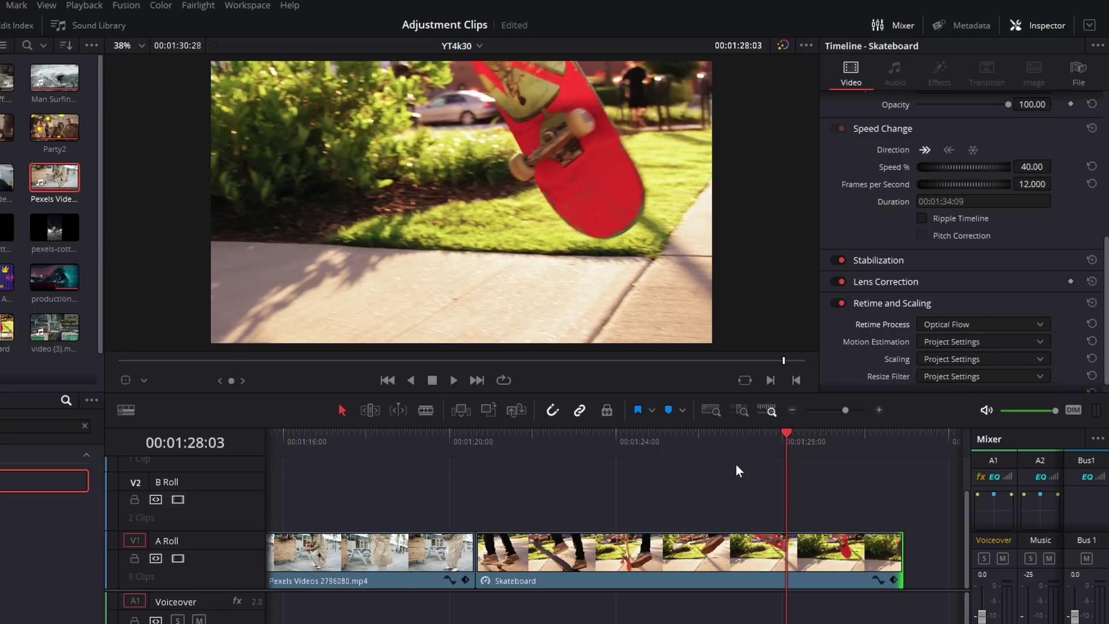
pyautogui.moveTo(731, 444); pyautogui.dragTo(485, 444)
pyautogui.press('space')
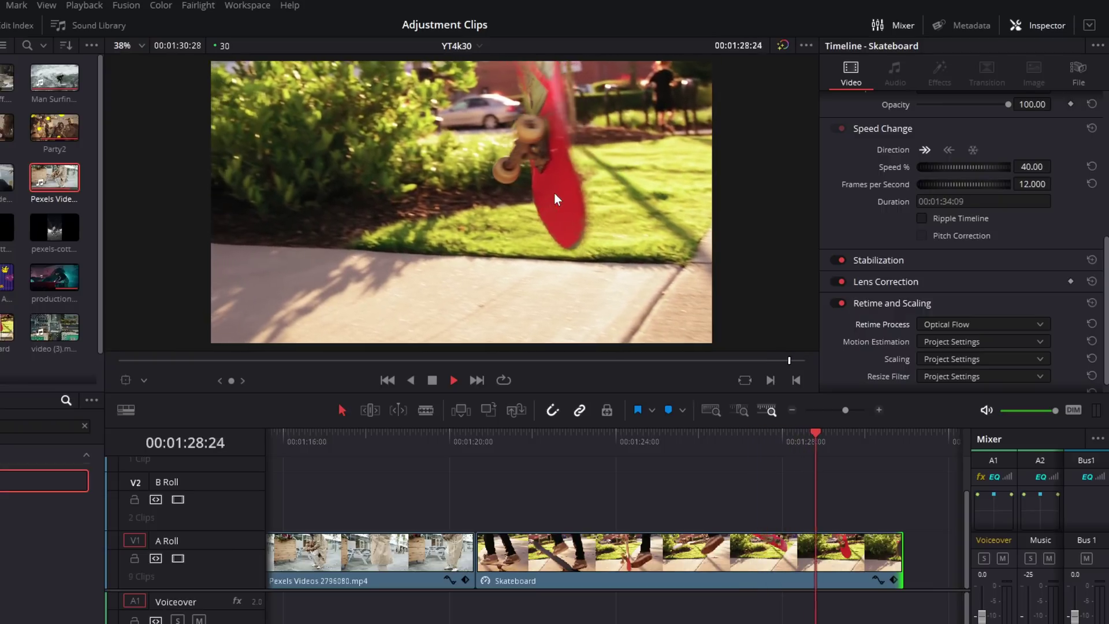
pyautogui.click(485, 439)
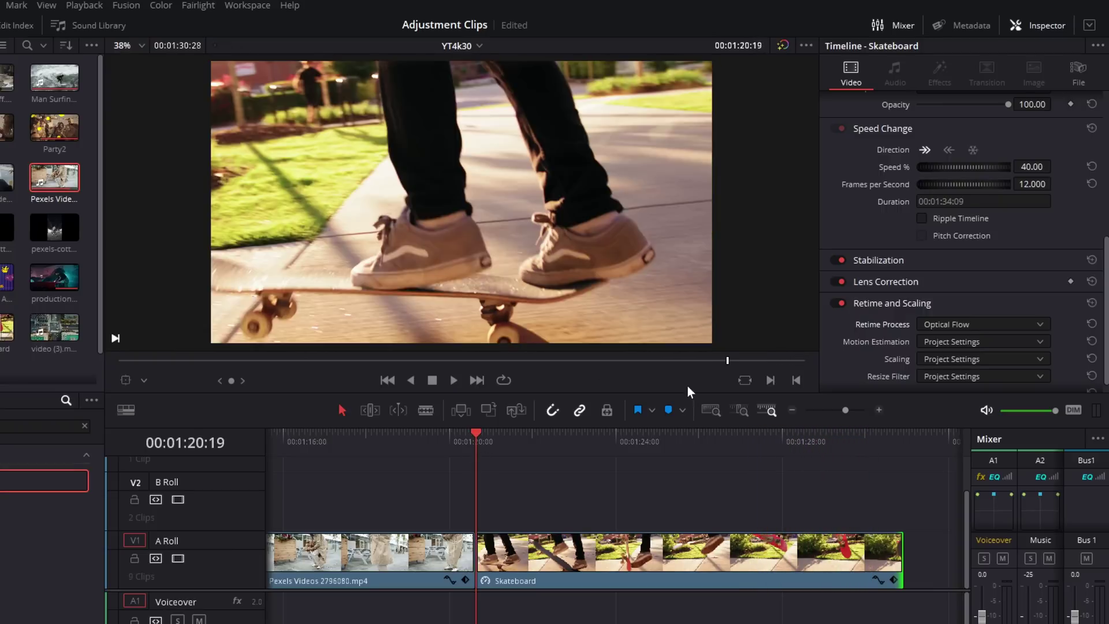
pyautogui.click(841, 303)
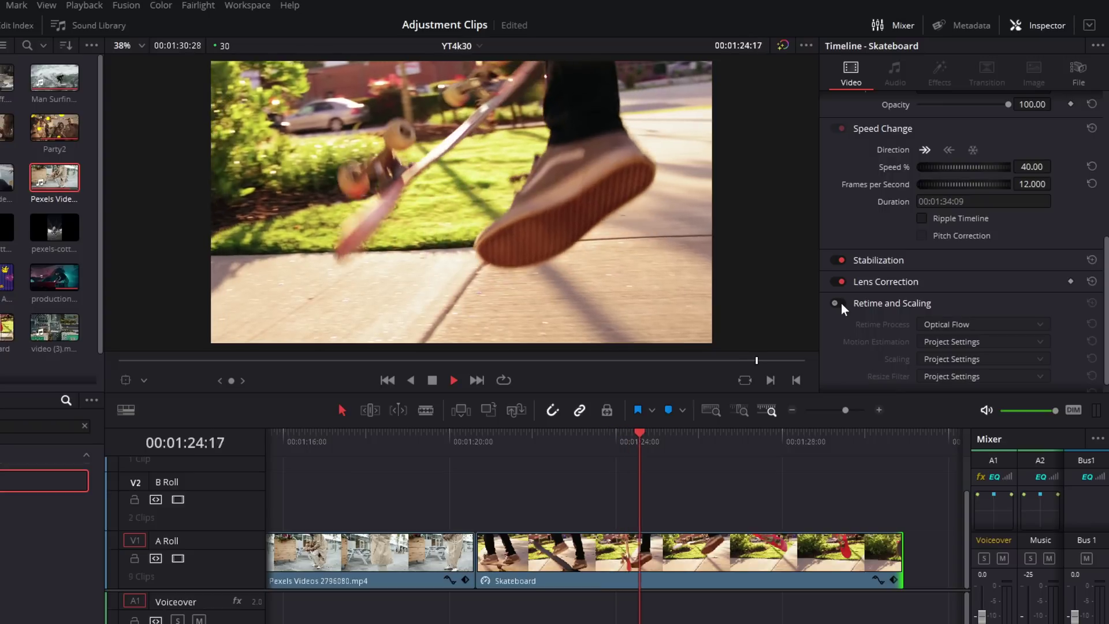
pyautogui.click(841, 303)
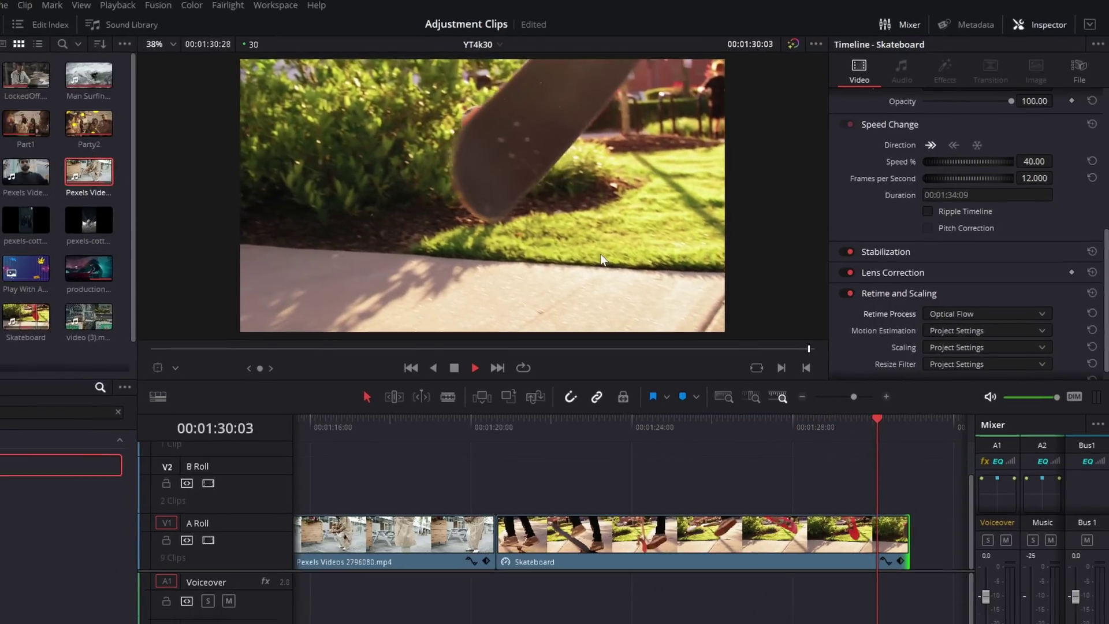
pyautogui.press('space')
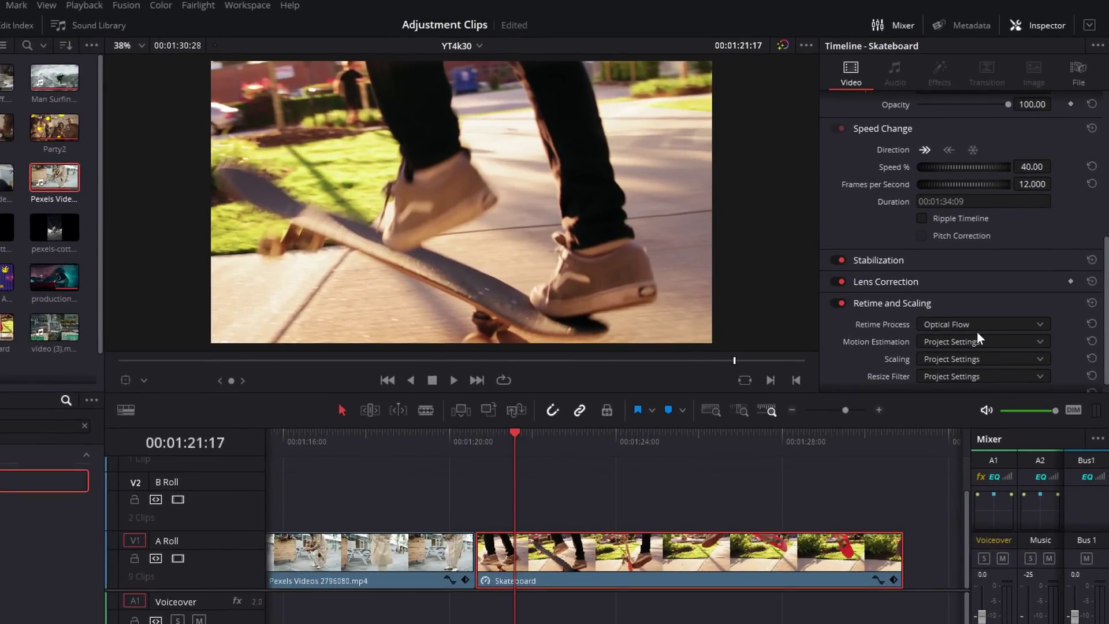
# Step: Switch Motion Estimation to Speed Warp and play back the result
pyautogui.click(955, 342)
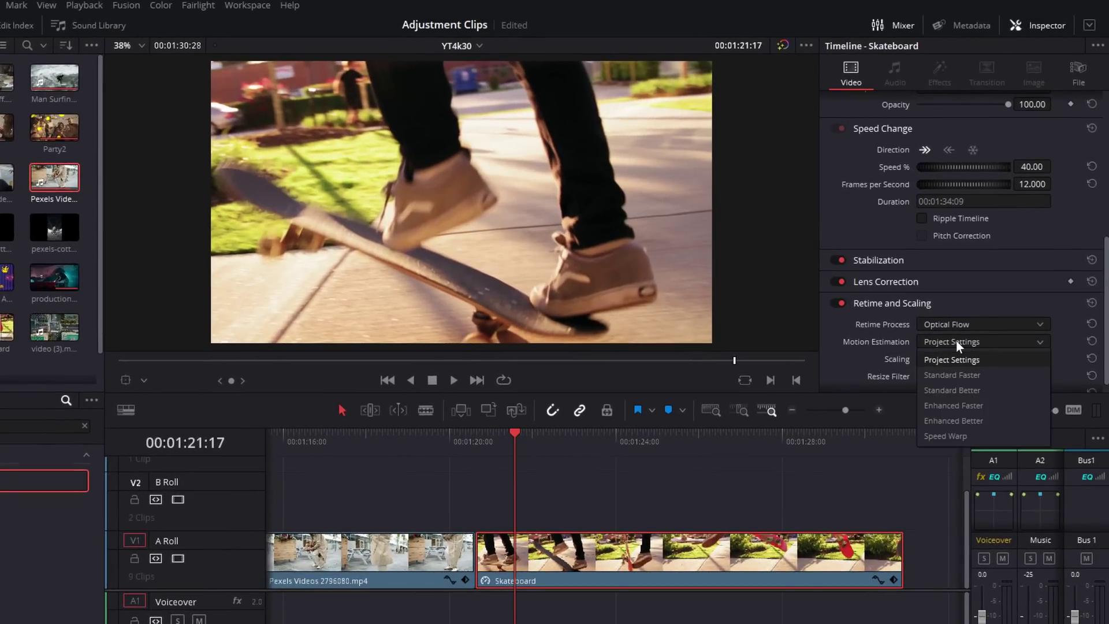
pyautogui.click(962, 434)
pyautogui.press('space')
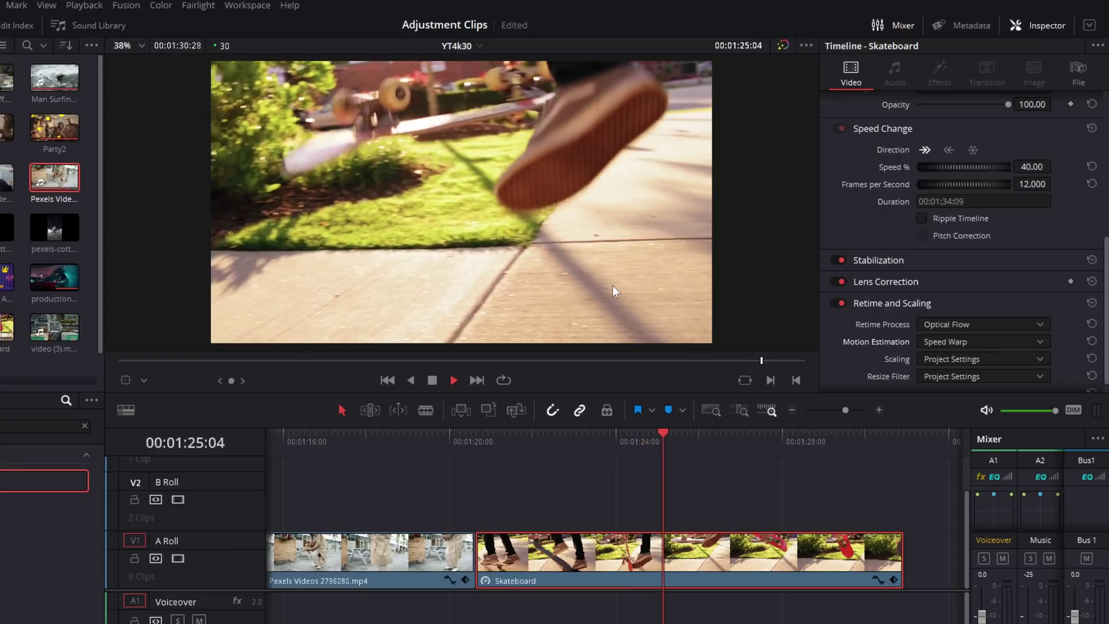
pyautogui.press('space')
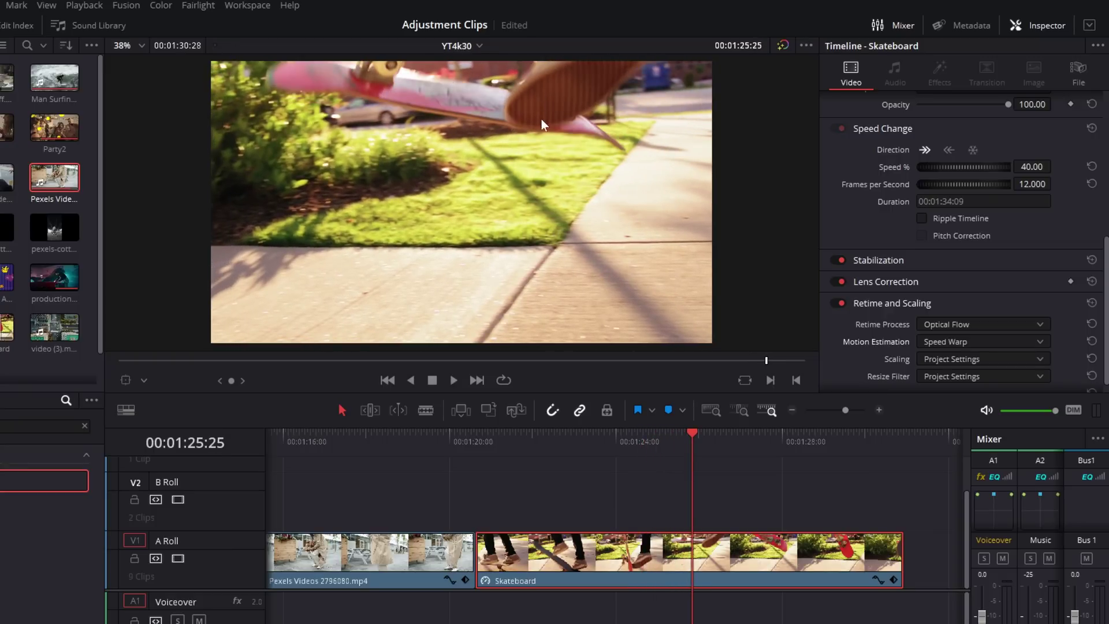
pyautogui.press('space')
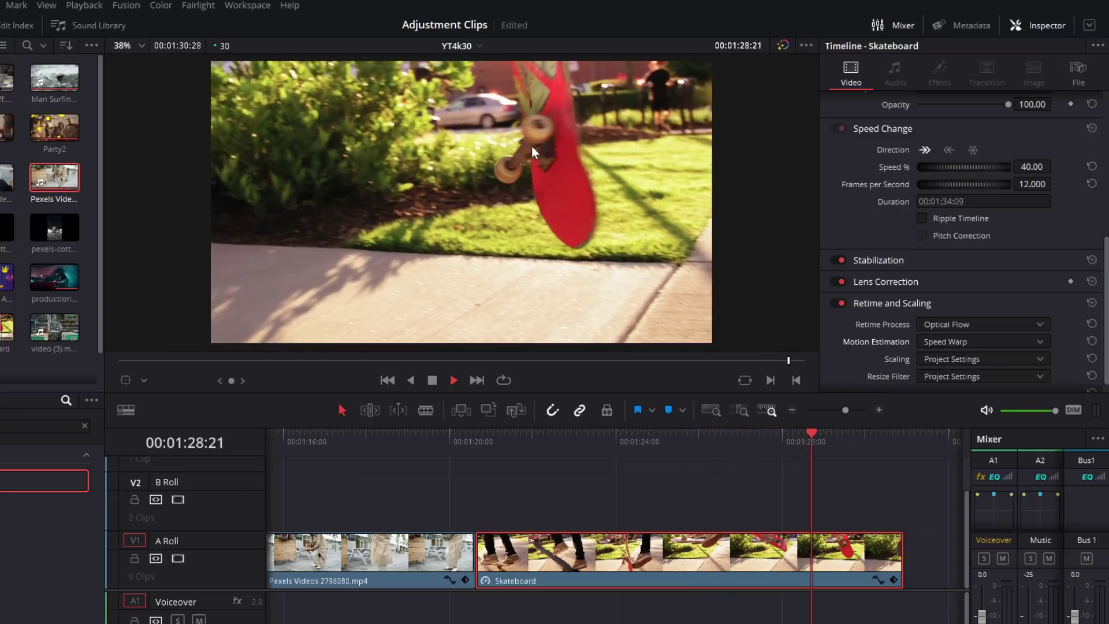
pyautogui.press('space')
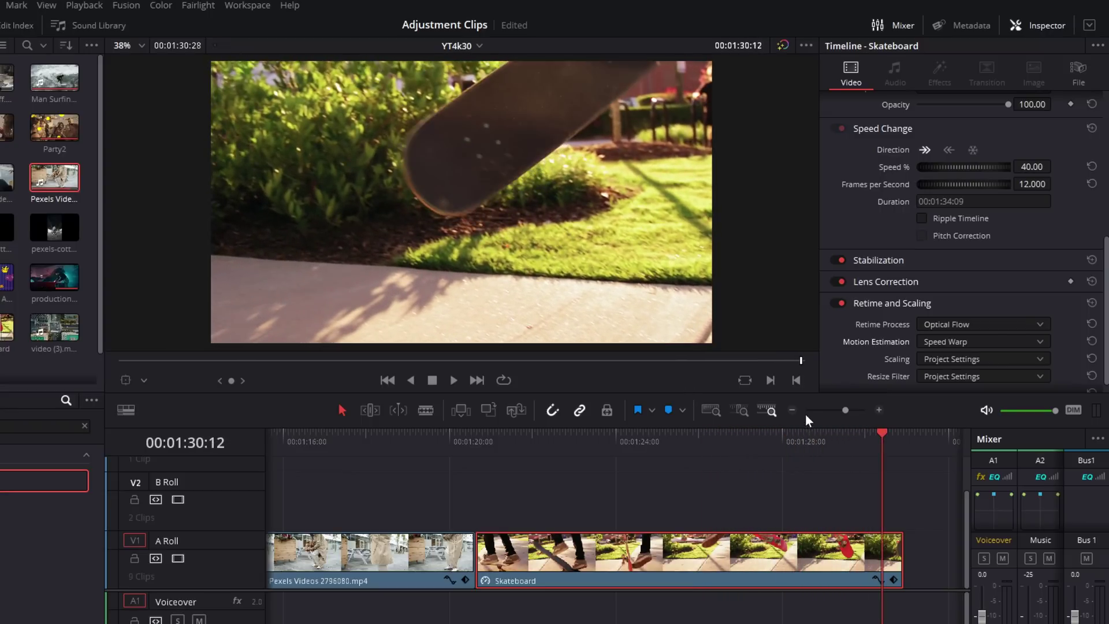
# Step: Zoom the timeline out, lengthen the Skateboard clip's end, and compare with retiming toggled
pyautogui.click(791, 411)
pyautogui.moveTo(634, 551); pyautogui.dragTo(888, 551)
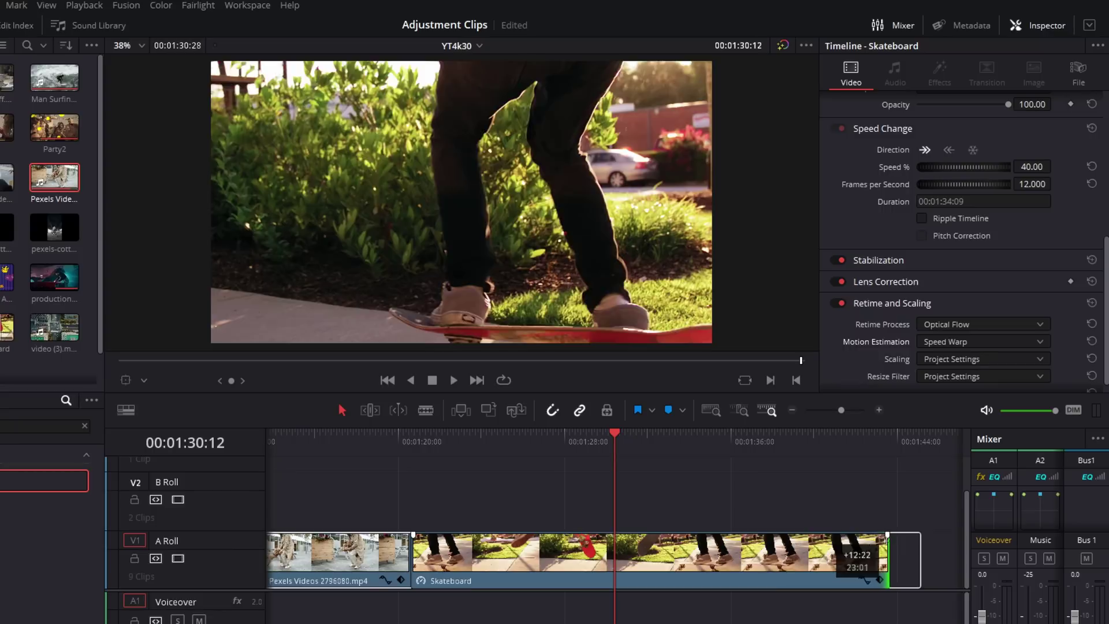
pyautogui.press('space')
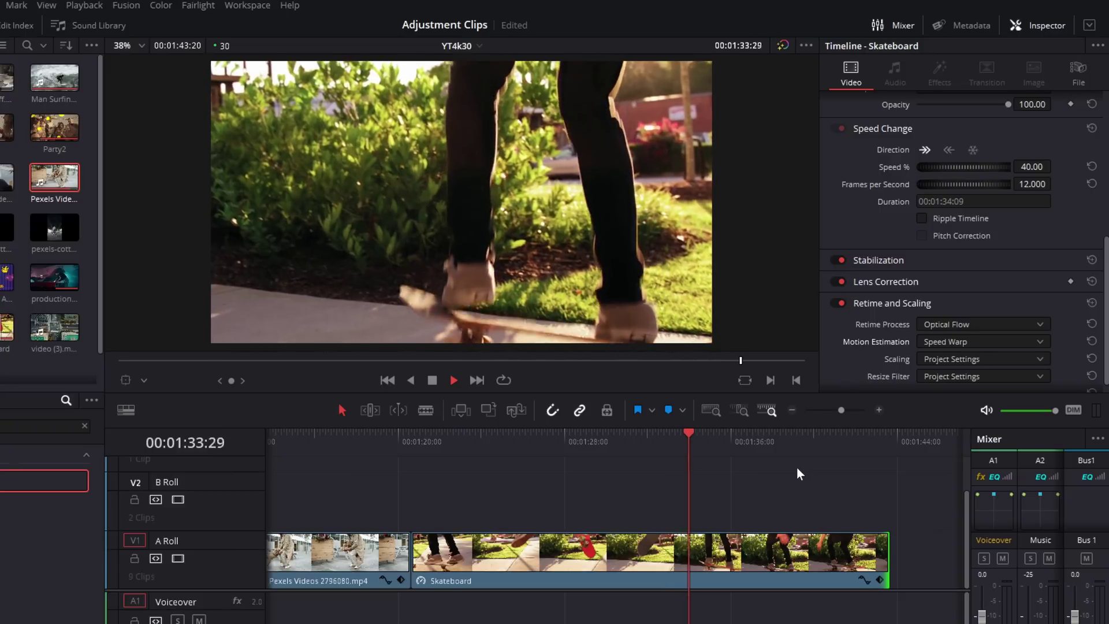
pyautogui.press('space')
pyautogui.click(408, 440)
pyautogui.press('space')
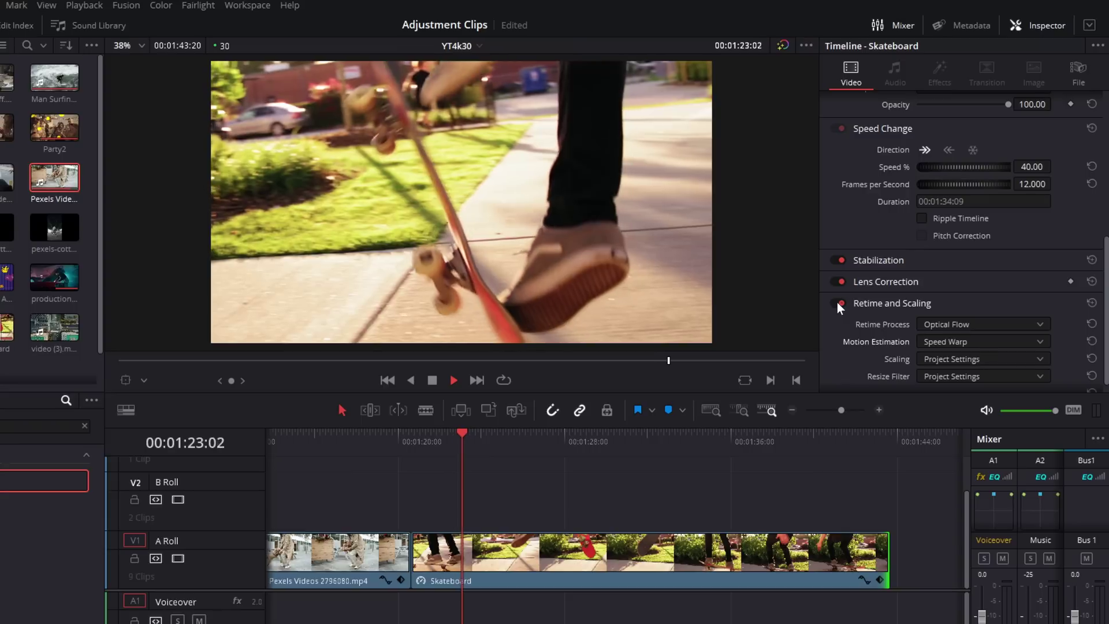
pyautogui.click(837, 303)
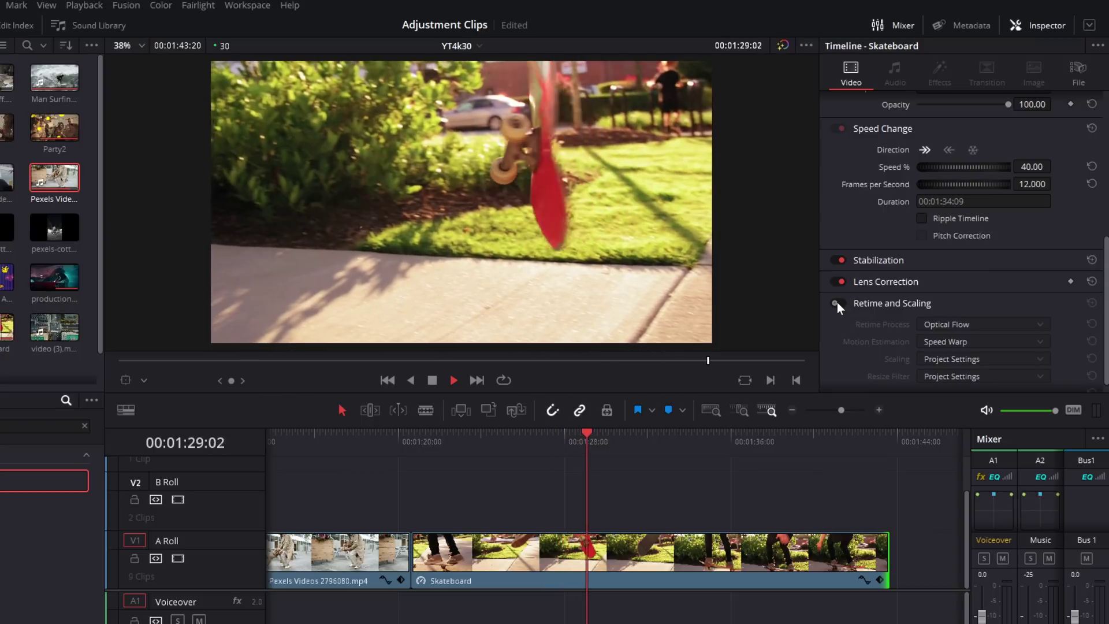
pyautogui.click(837, 302)
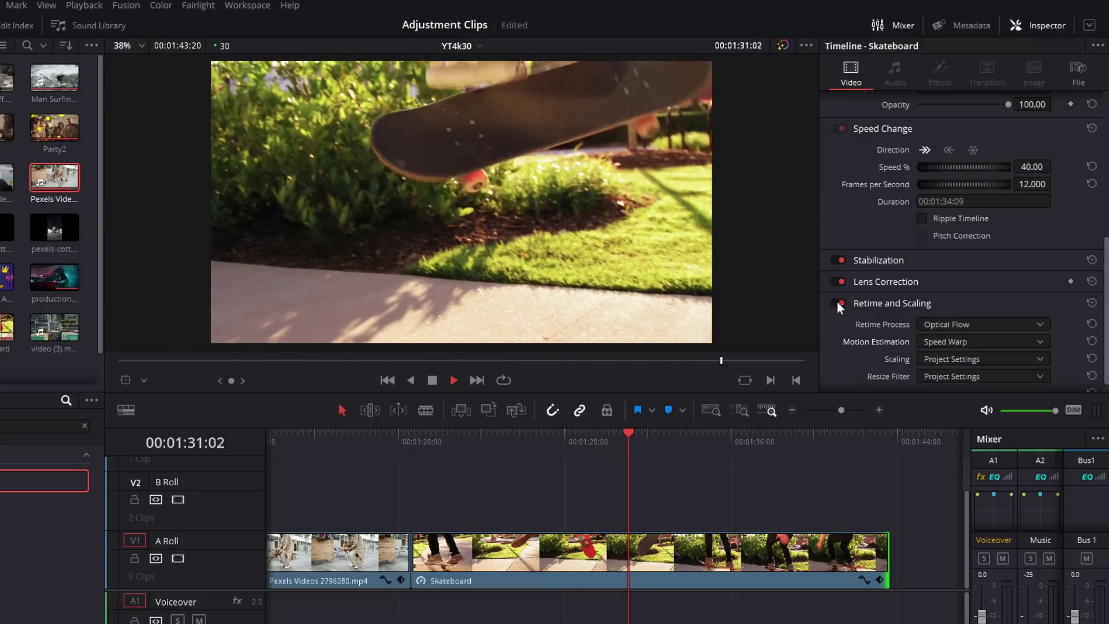